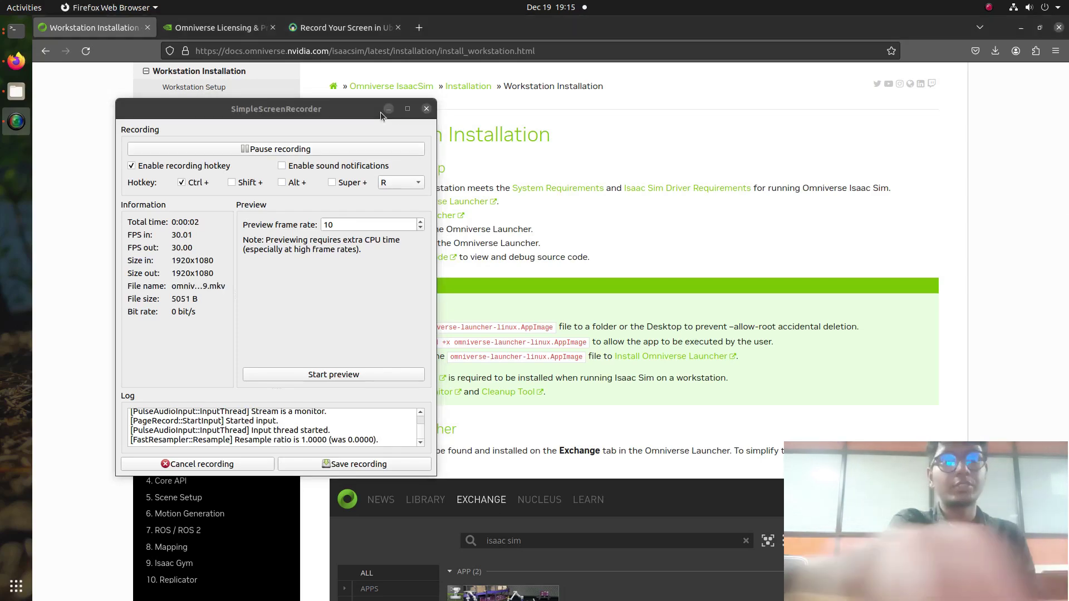
Step: Minimize SimpleScreenRecorder to reveal the Isaac Sim Workstation Installation page in Firefox
left_click(380, 111)
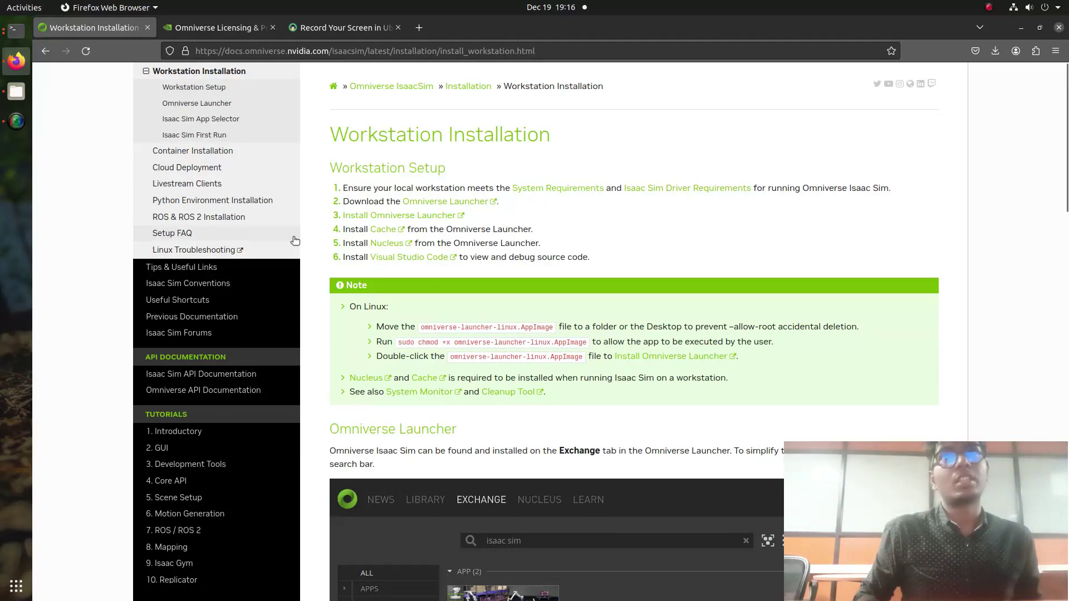
Step: Follow the 'Omniverse Launcher' link in Workstation Setup step 2 to the Omniverse download page
left_click_drag(345, 202, 479, 195)
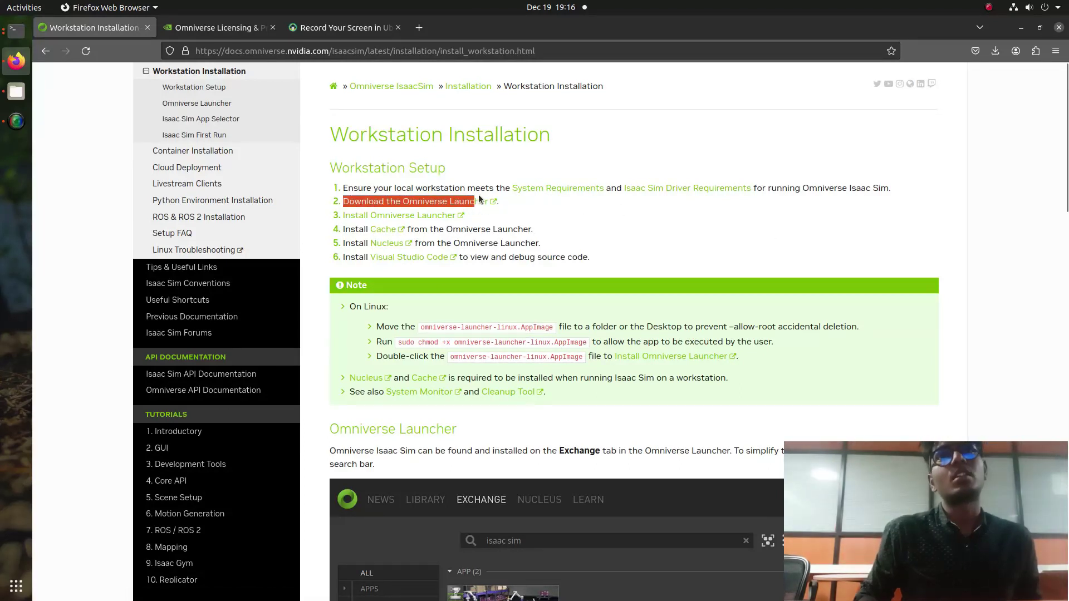
left_click(577, 208)
left_click(463, 204)
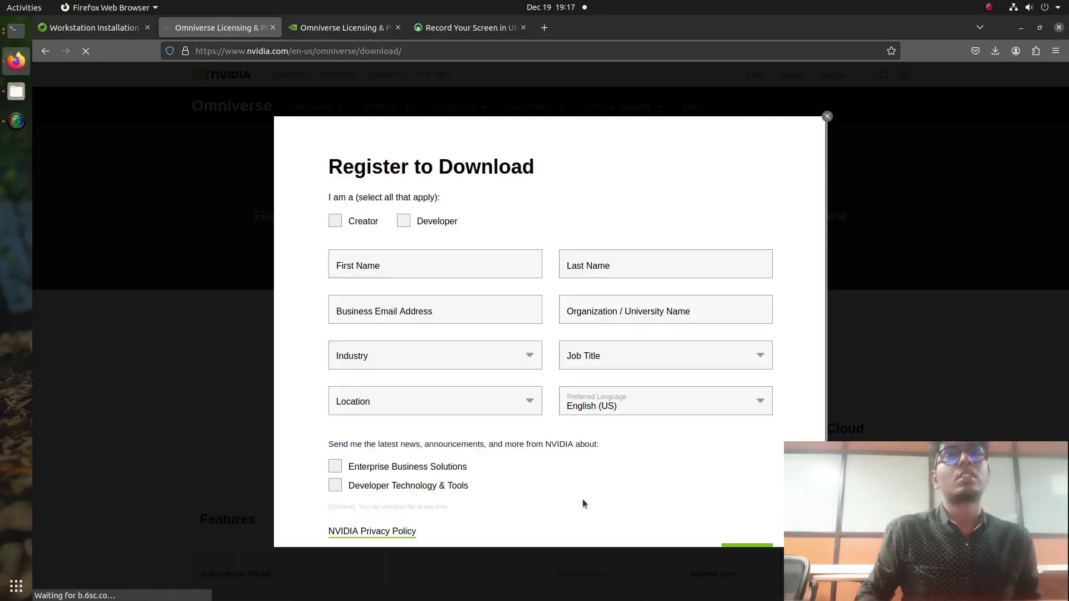
Step: Tick Creator and Developer, then enter the registrant's first and last name
left_click(335, 221)
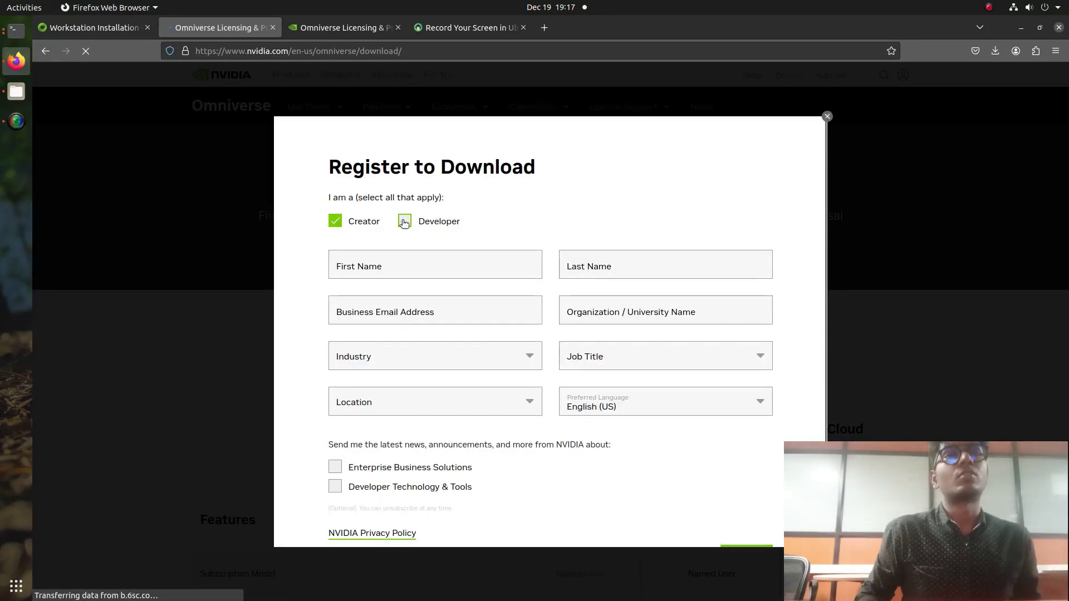
left_click(404, 222)
left_click(421, 262)
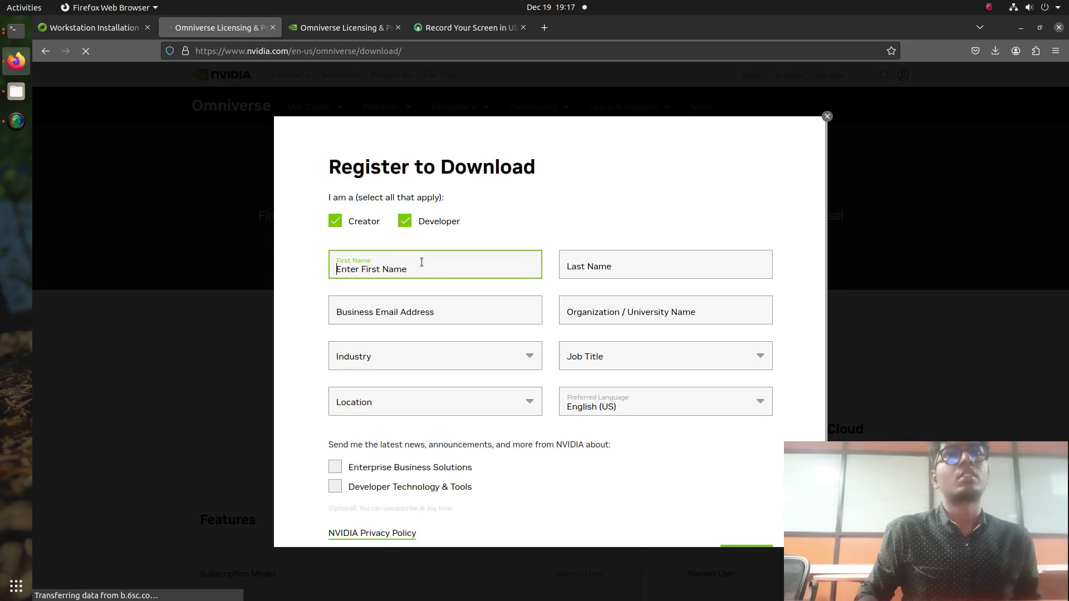
type("kabilan")
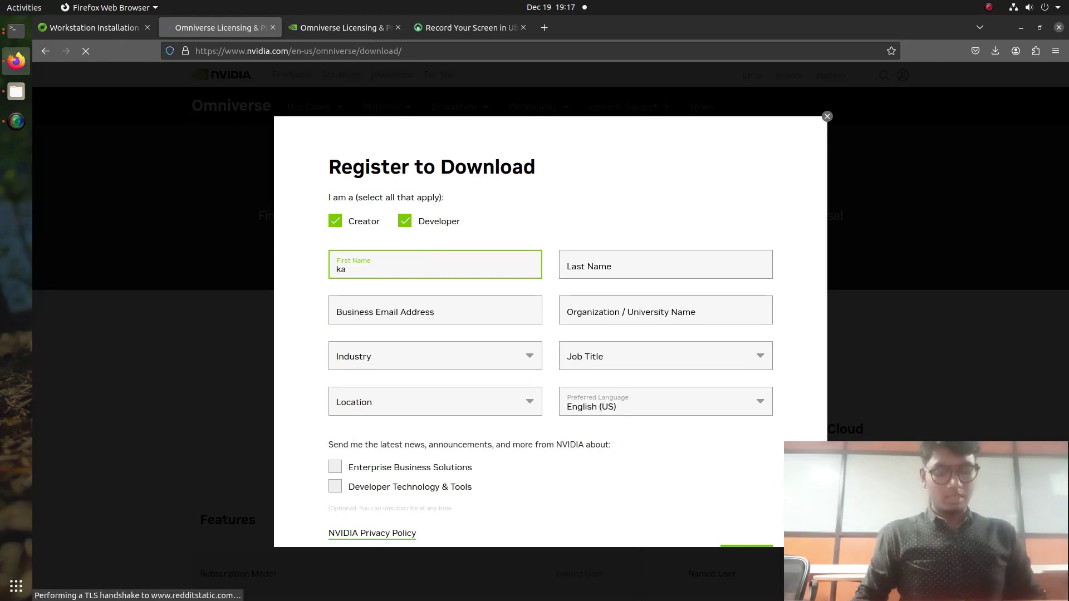
left_click(595, 272)
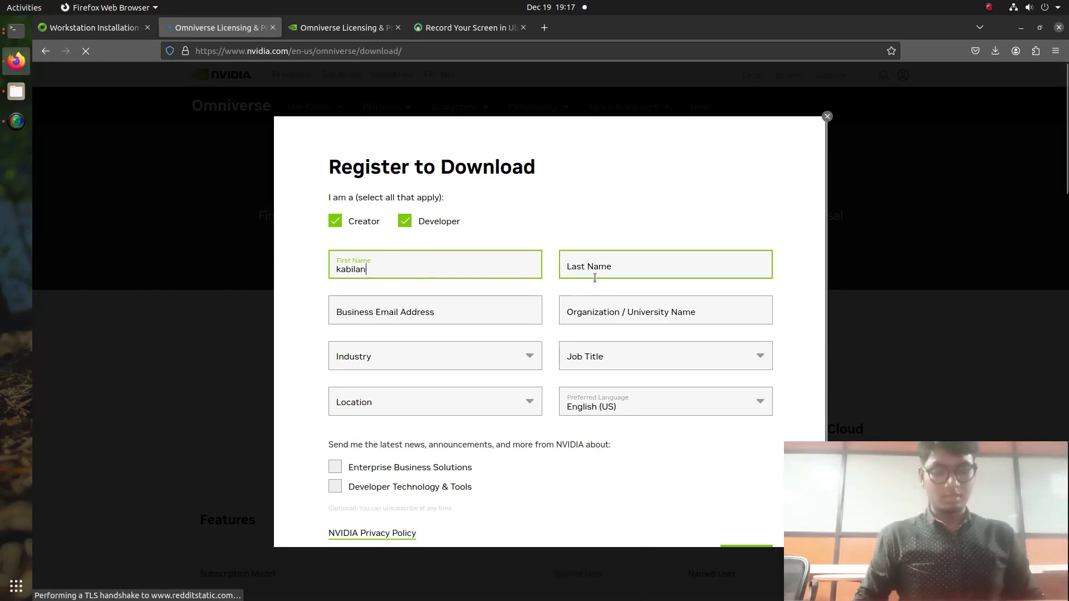
type("kb")
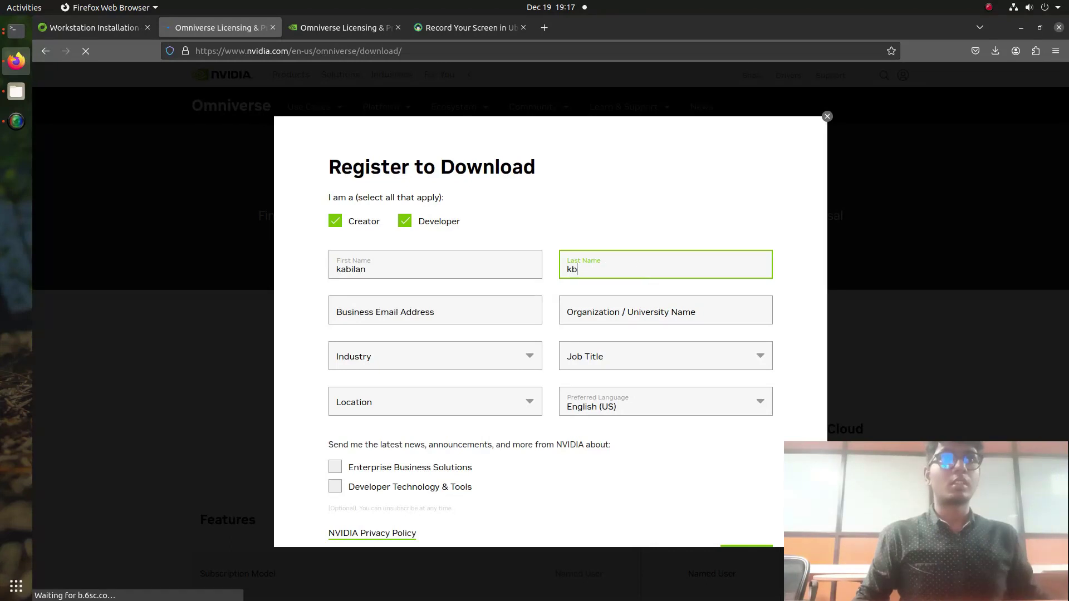
Step: Enter the registrant's business e-mail and the organization name 'karunya'
left_click(405, 316)
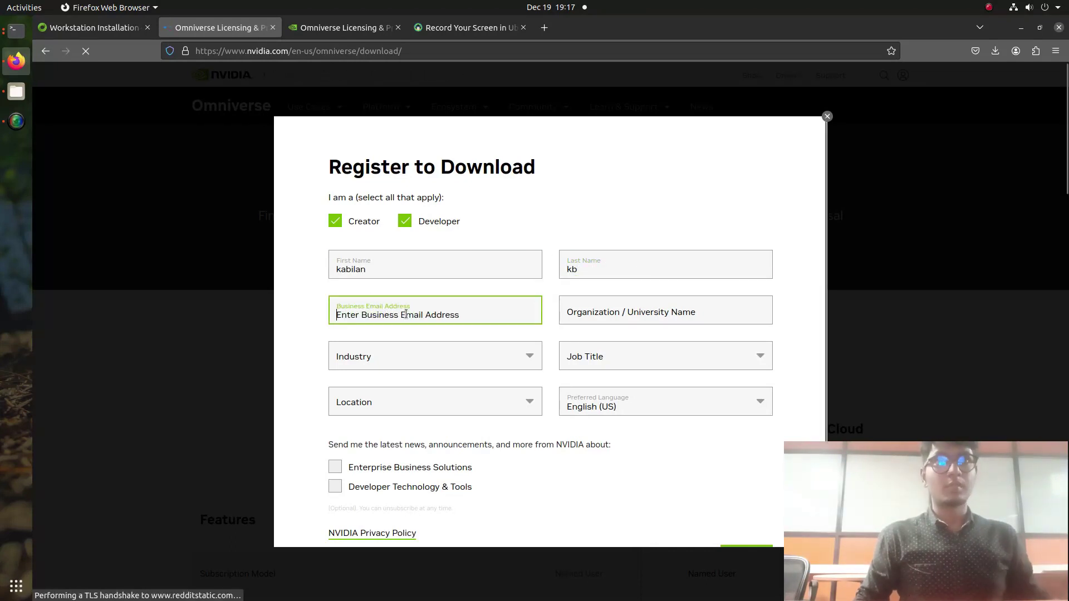
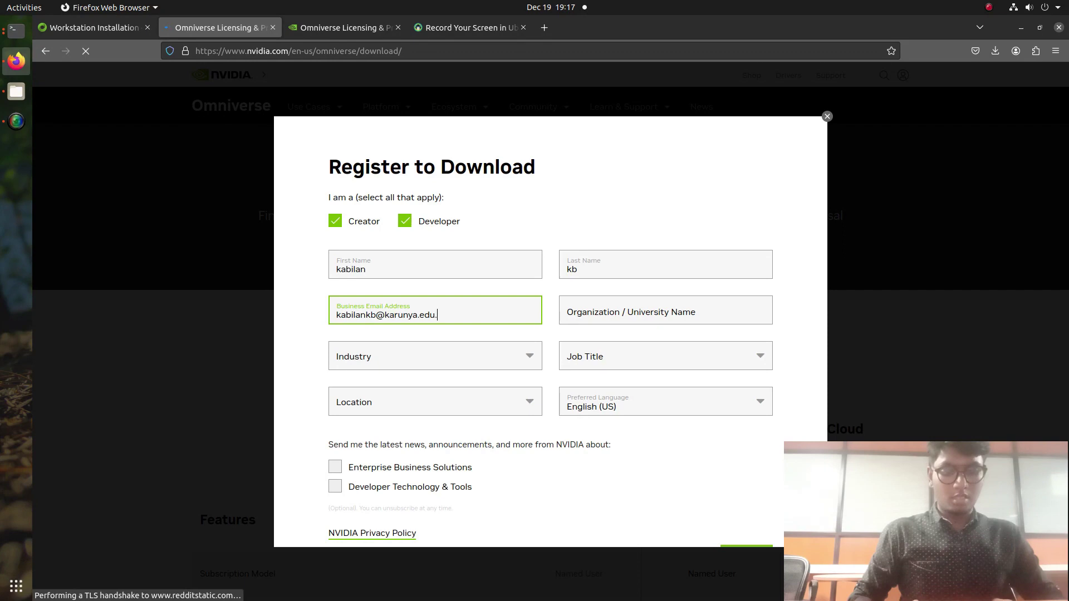
left_click(683, 306)
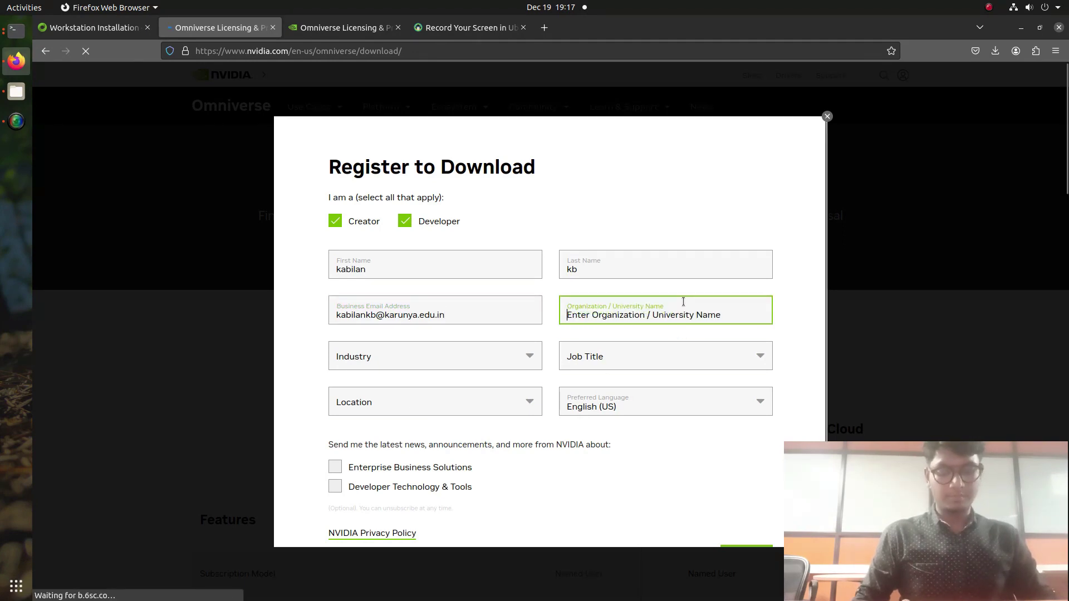
type("karunya")
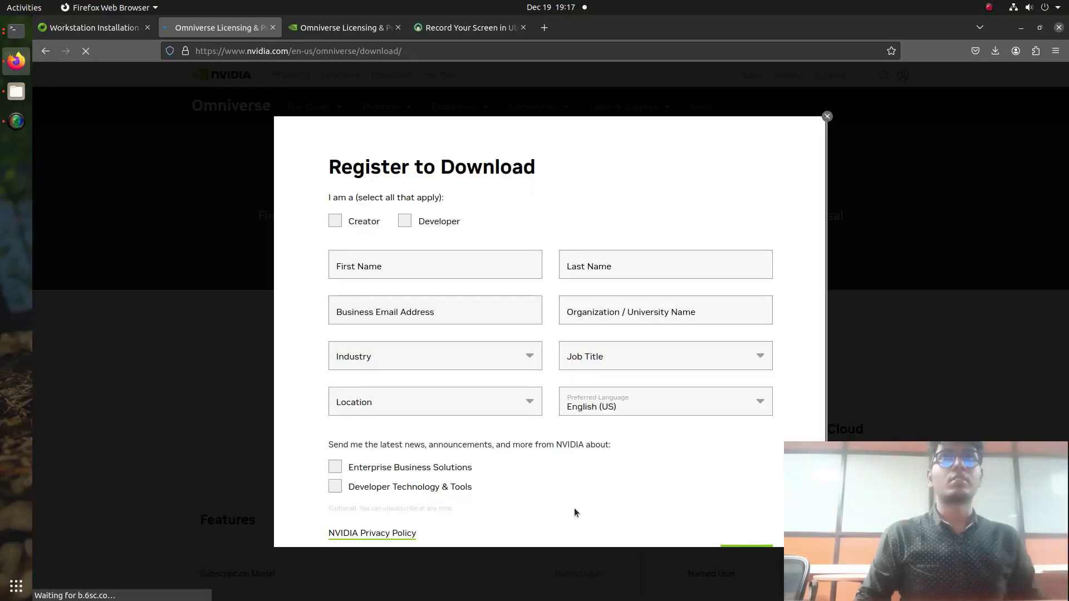
Step: Re-tick Creator and Developer and re-enter the registrant's first and last name
left_click(336, 222)
left_click(405, 221)
left_click(411, 265)
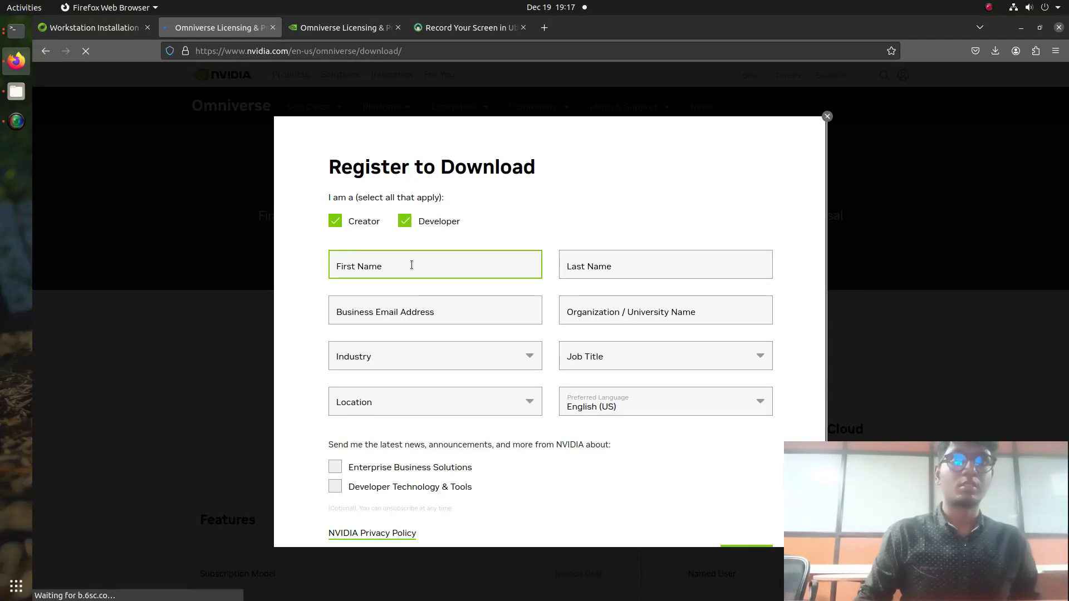
type("kabil")
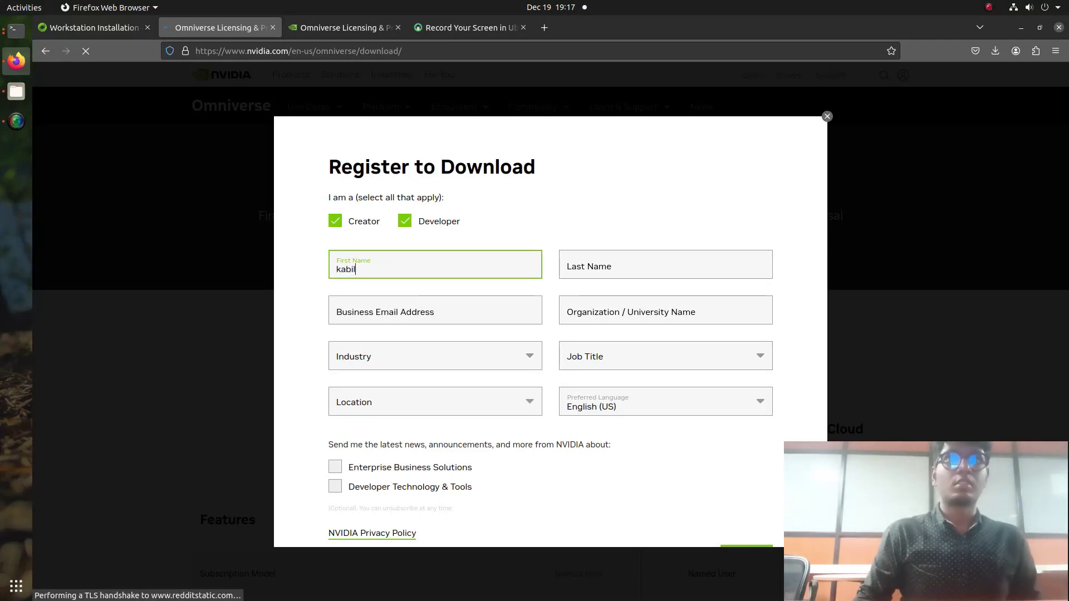
type("an")
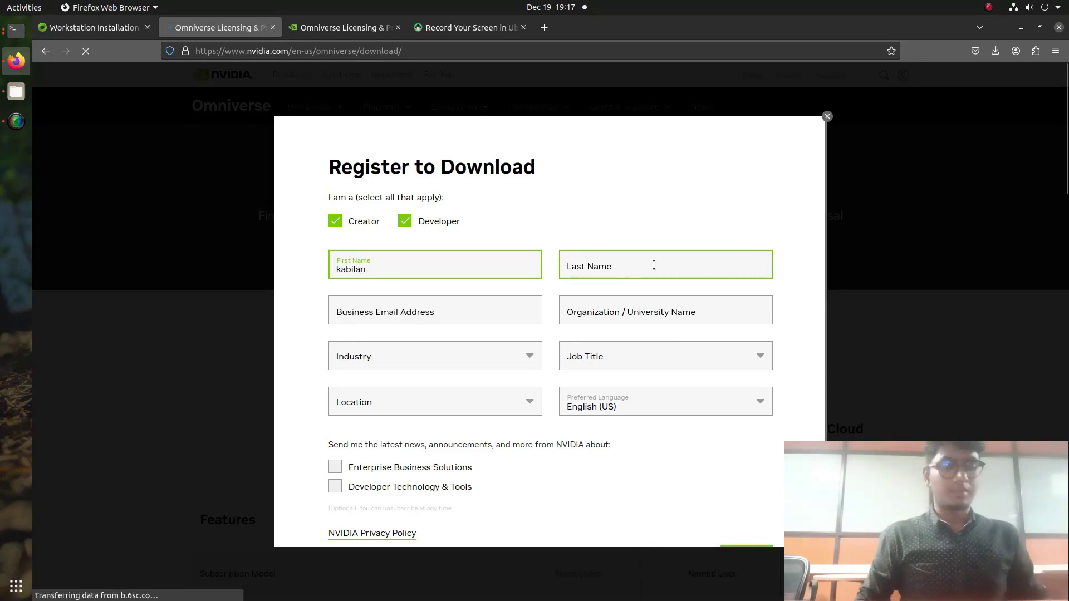
left_click(629, 270)
type("kb")
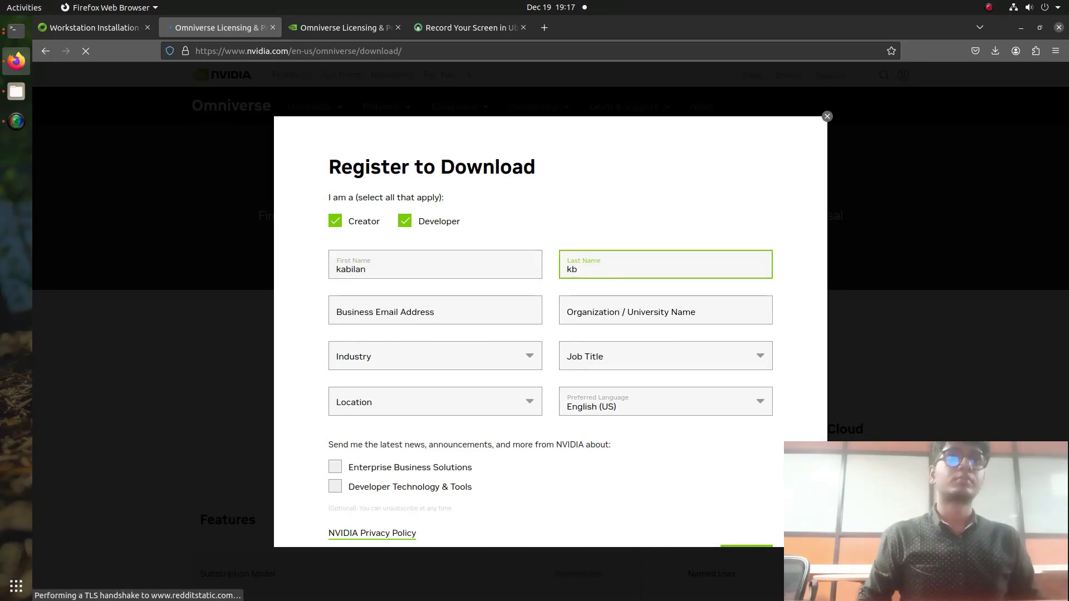
Step: Re-enter the business e-mail and choose Karunya Institute of Technology and Sciences as organization
left_click(485, 310)
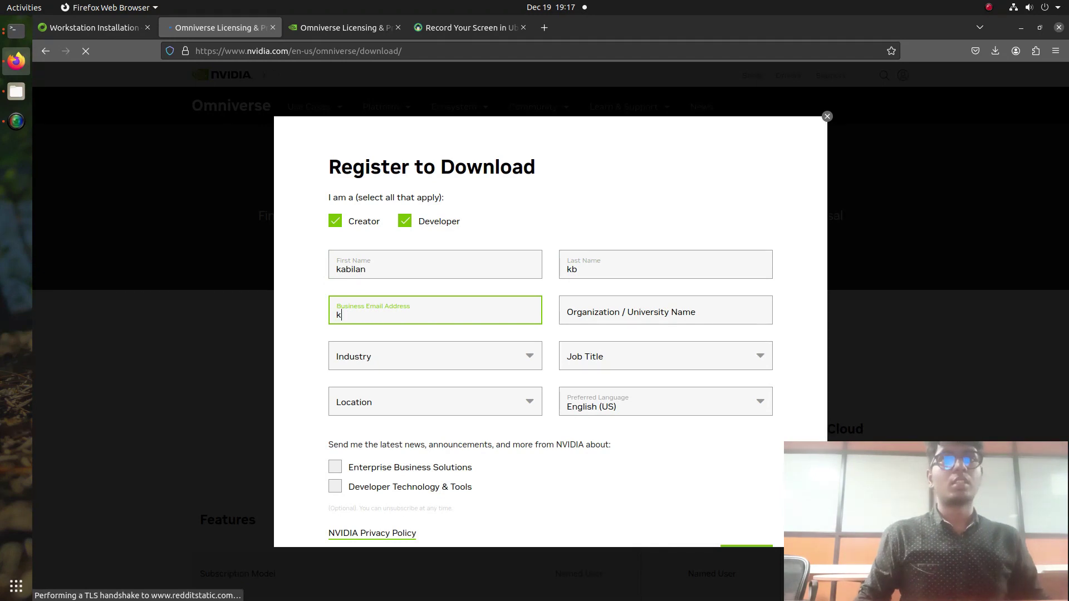
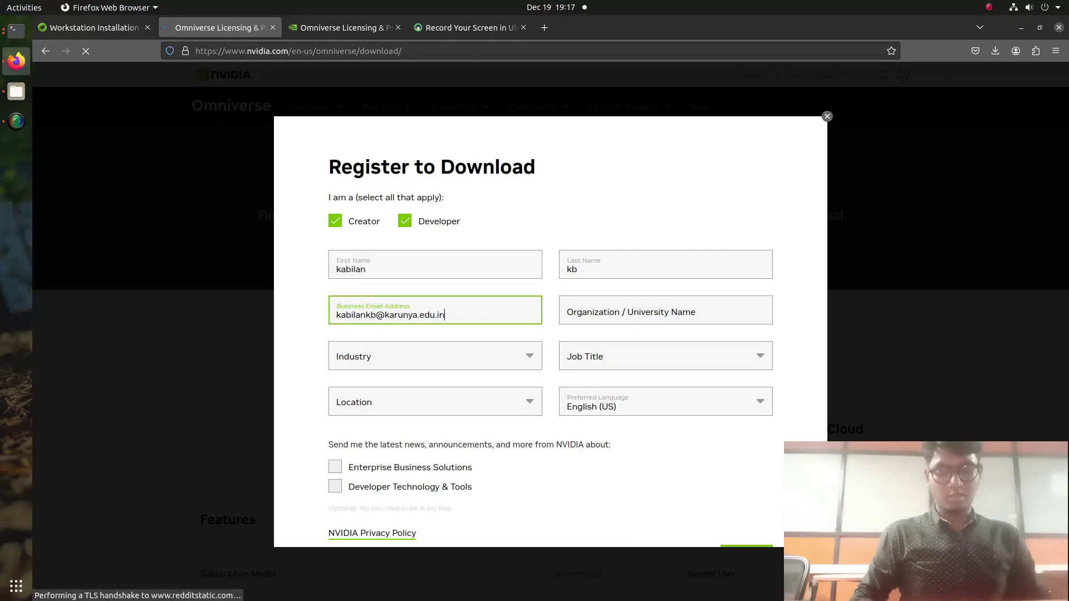
left_click(615, 311)
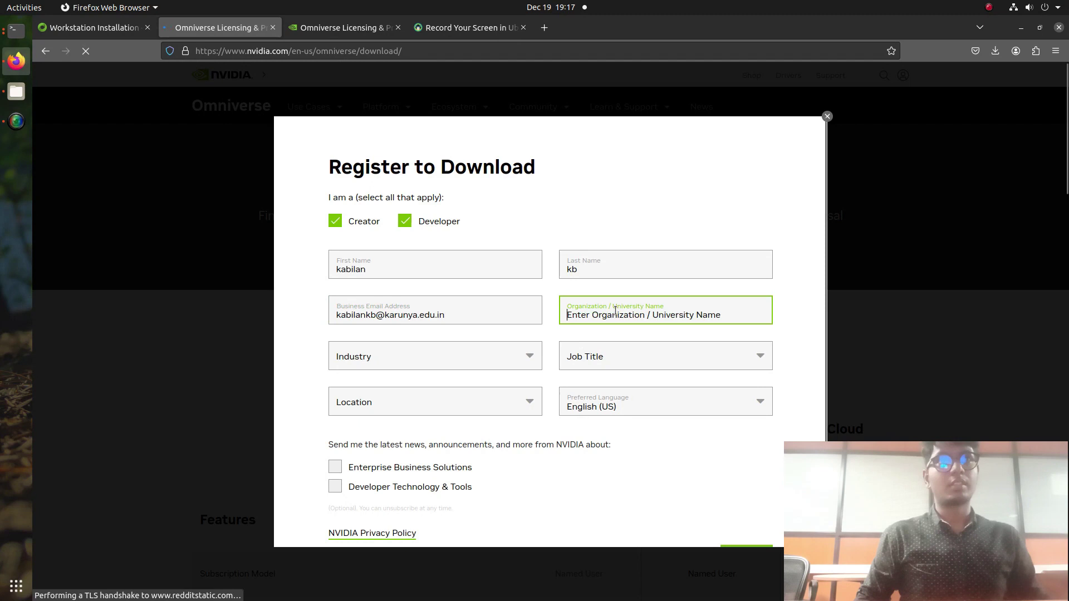
type("karun")
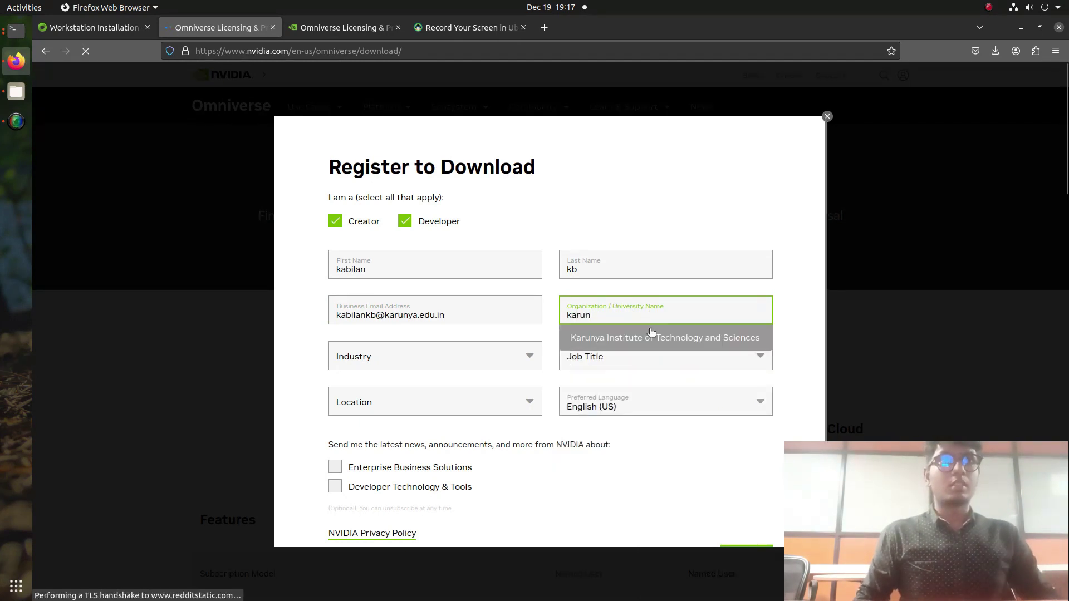
left_click(589, 337)
Step: Set Industry to Other and Job Title to Student: Graduate
left_click(513, 354)
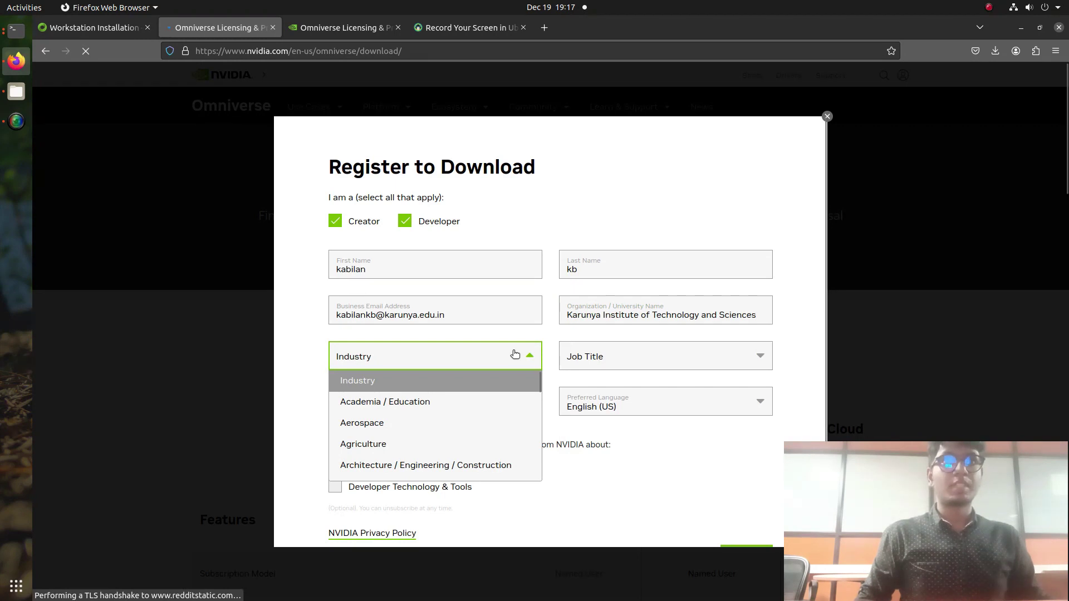
key("End")
key("Return")
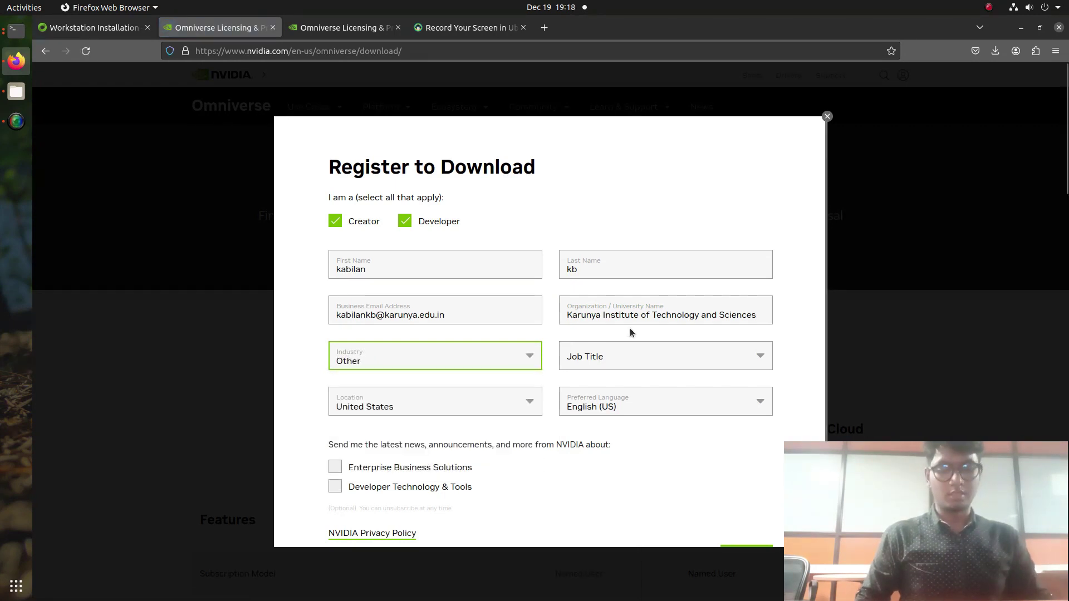
left_click(639, 362)
type("student")
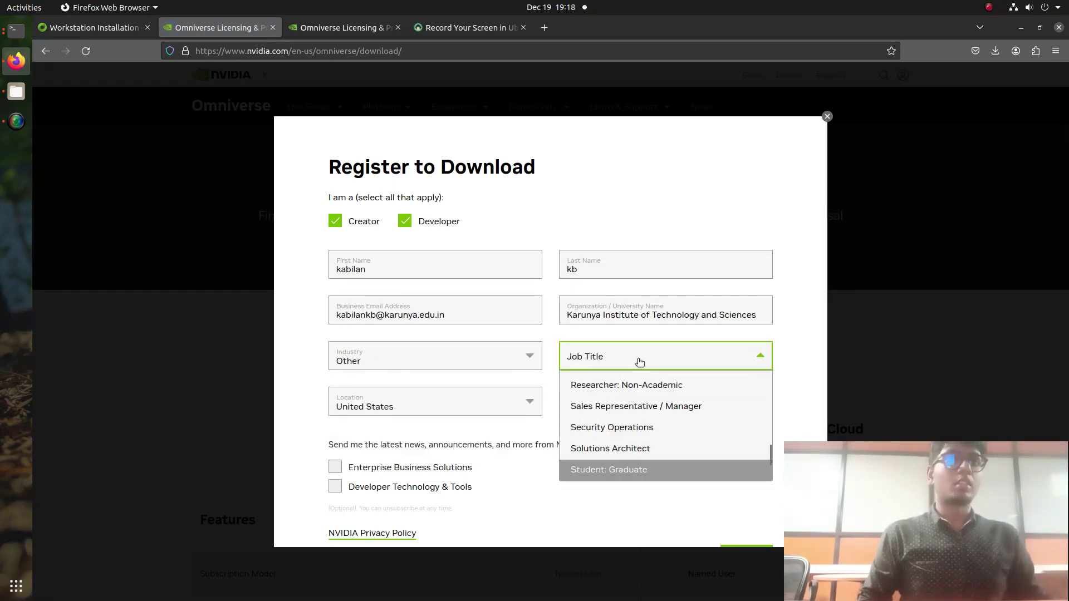
key("Return")
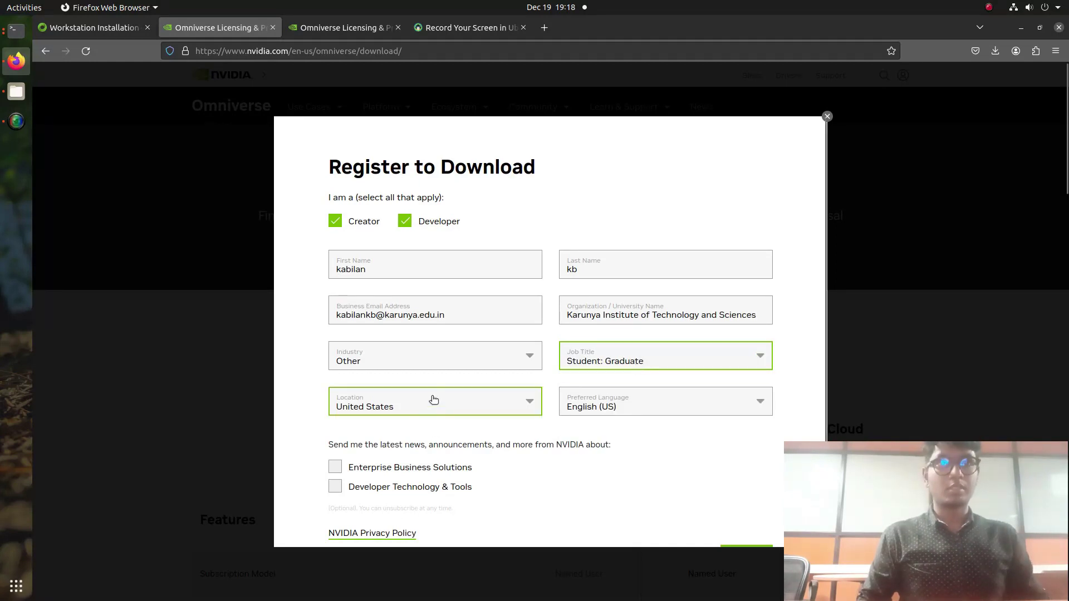
Step: Set Location to India and tick both NVIDIA newsletter subscriptions
left_click(434, 400)
type("india")
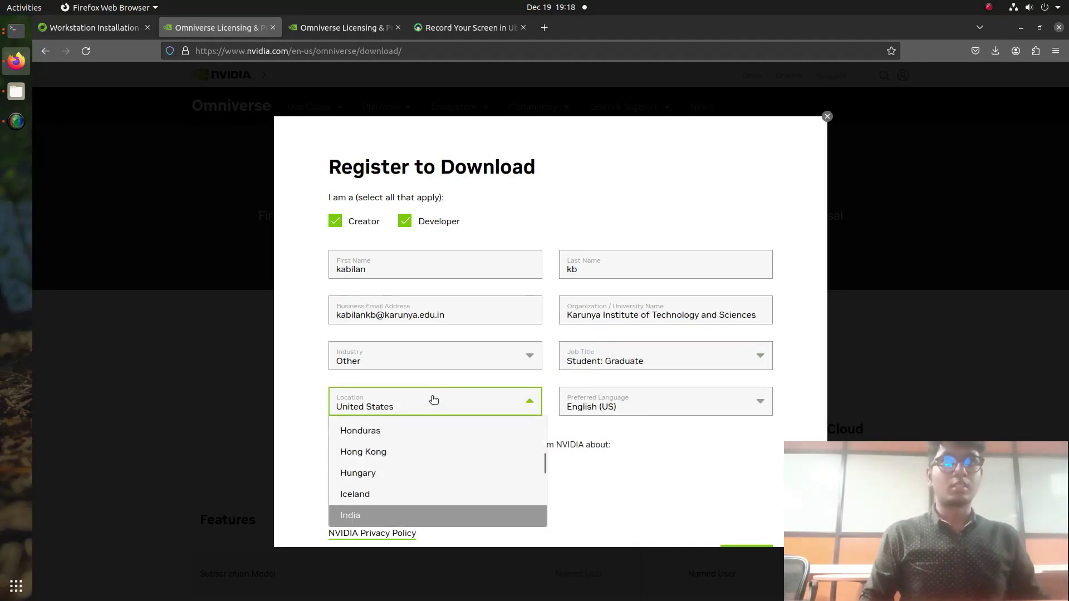
key("Return")
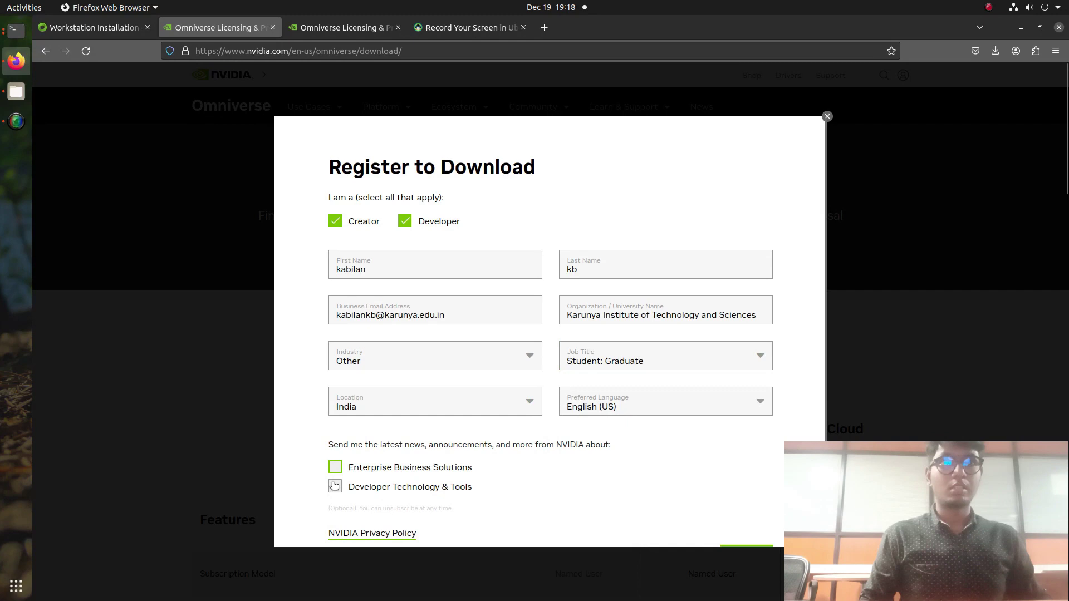
left_click(334, 467)
left_click(335, 486)
scroll(346, 479, "down", 5)
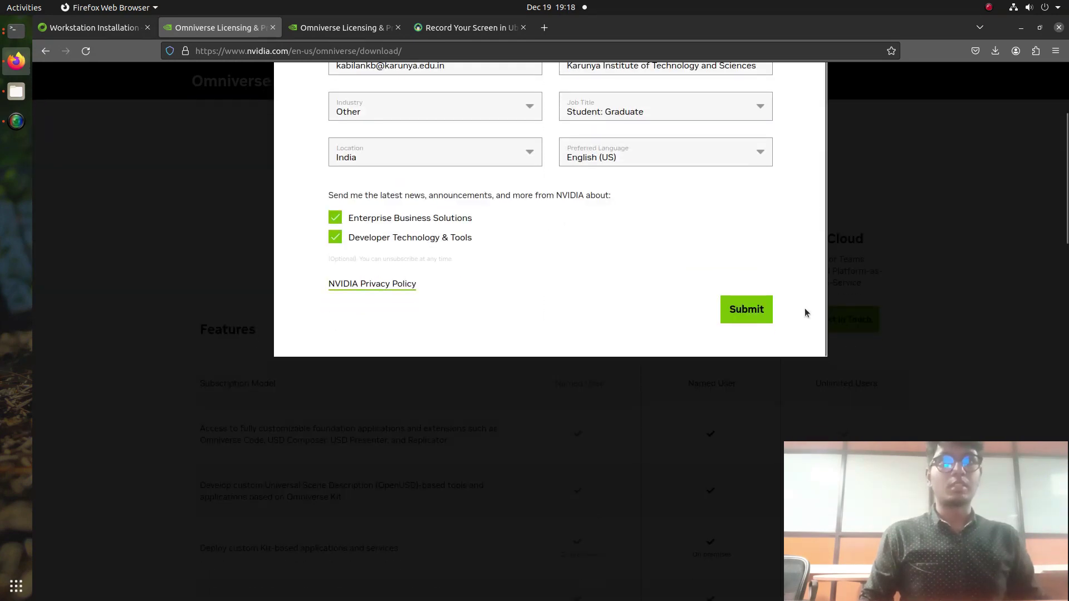
Step: Submit the registration, download the Linux launcher AppImage, and show it in its folder
left_click(751, 309)
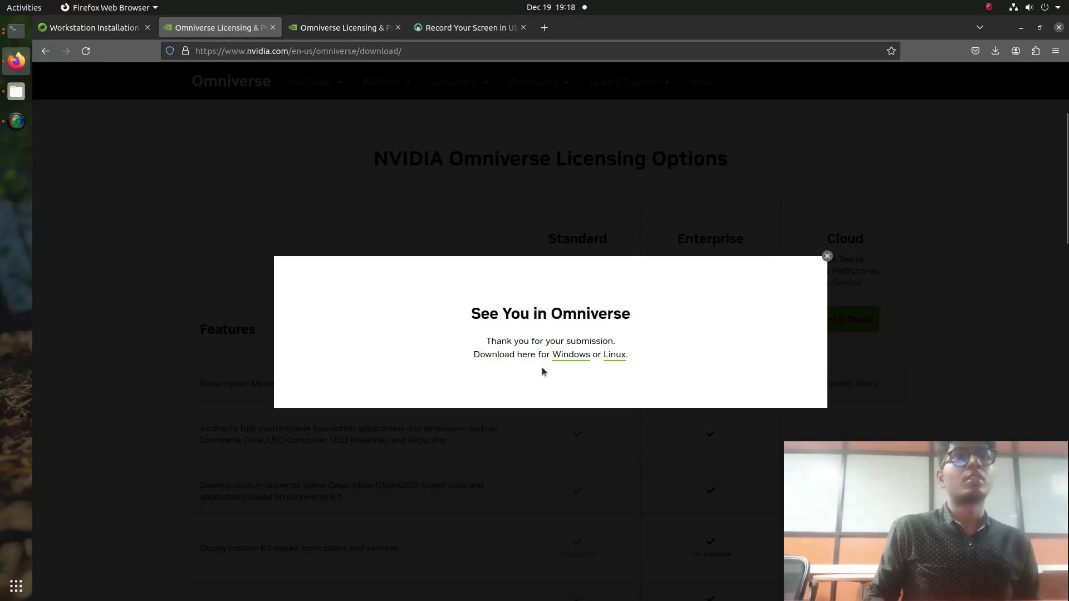
left_click(614, 356)
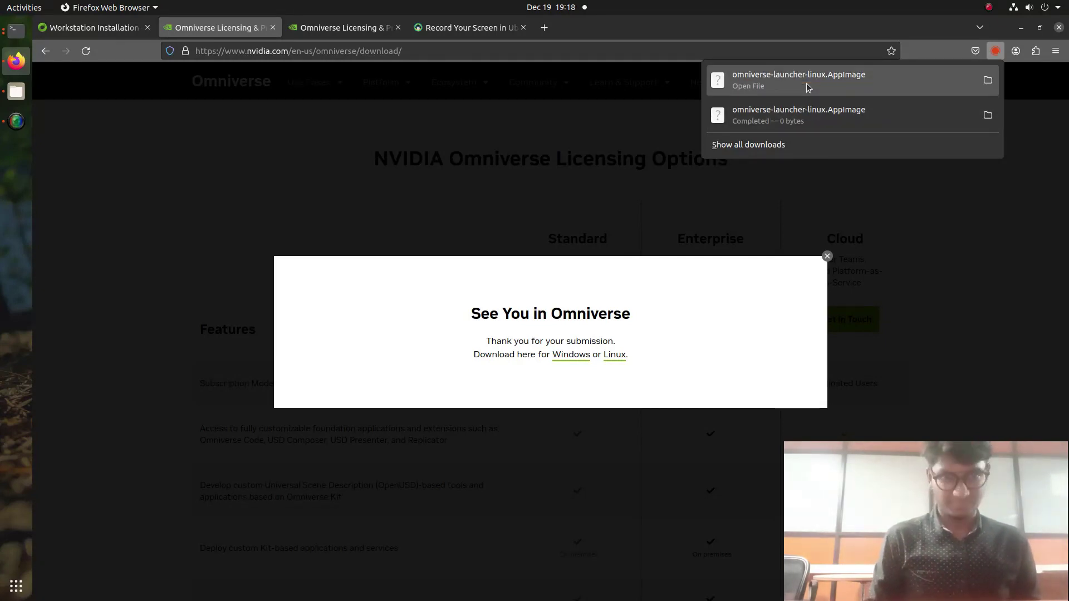
left_click(988, 80)
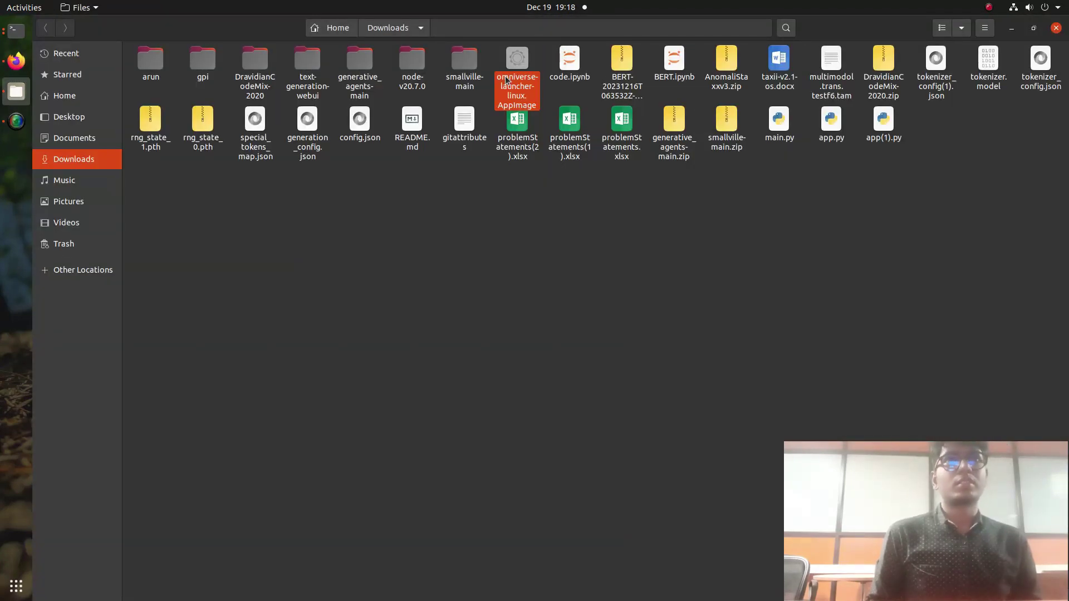
Step: Allow omniverse-launcher-linux.AppImage to execute as a program in Permissions, then run it
right_click(507, 80)
left_click(580, 244)
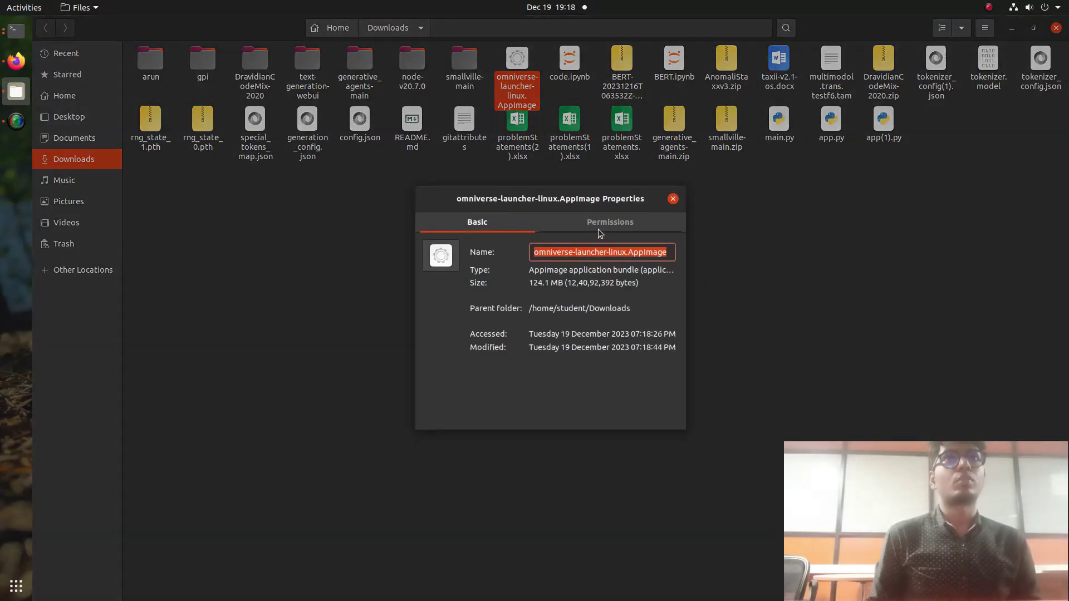
left_click(601, 229)
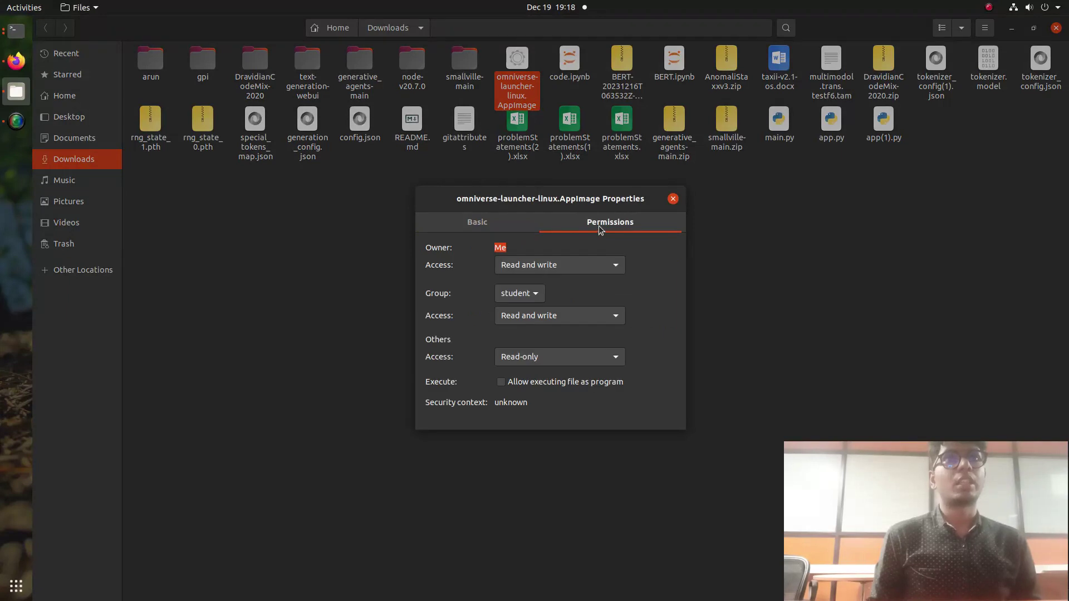
left_click(501, 382)
left_click(674, 199)
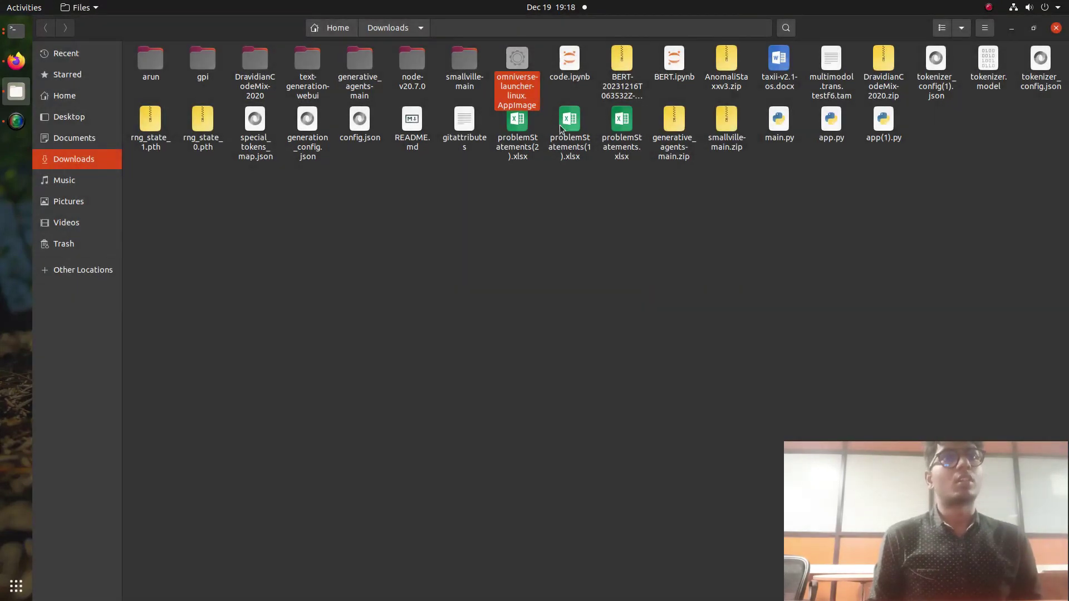
right_click(522, 79)
left_click(541, 80)
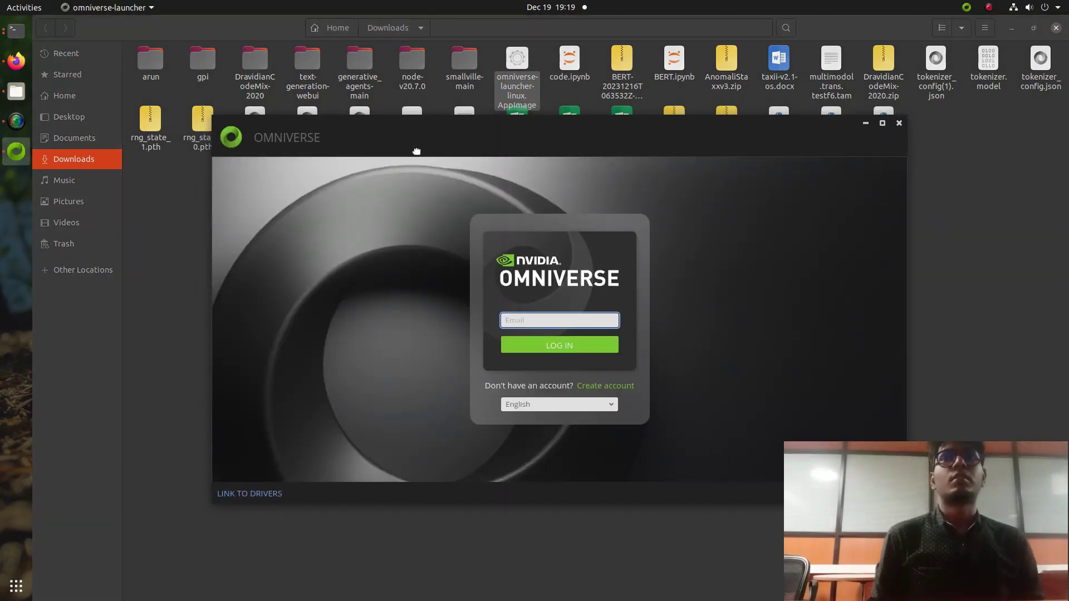
Step: Replace the launcher's Email field contents with the account e-mail and submit it
left_click_drag(417, 151, 436, 137)
double_click(539, 305)
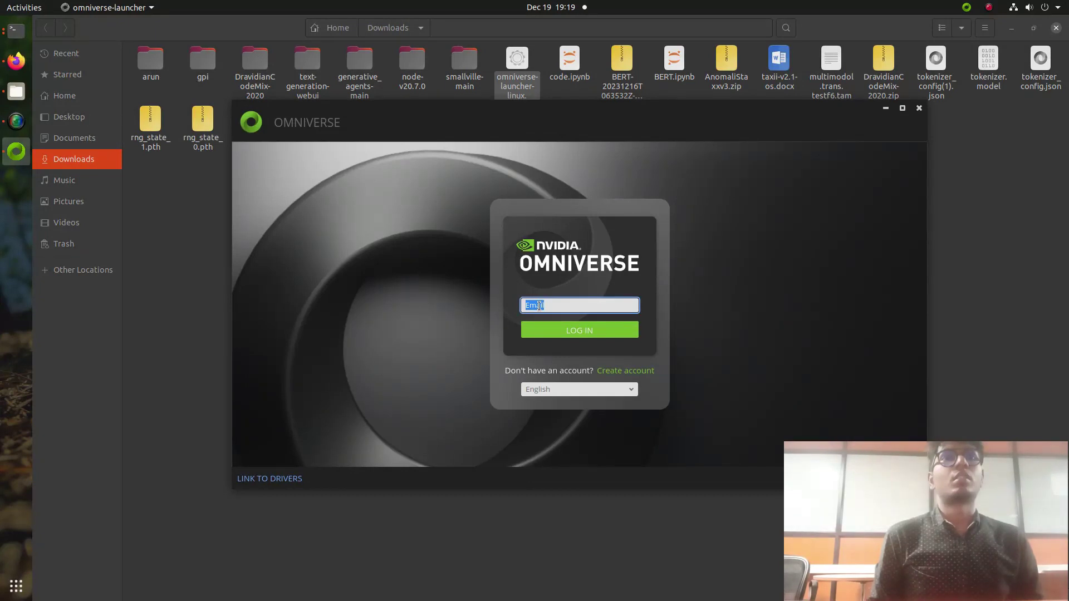
key("BackSpace")
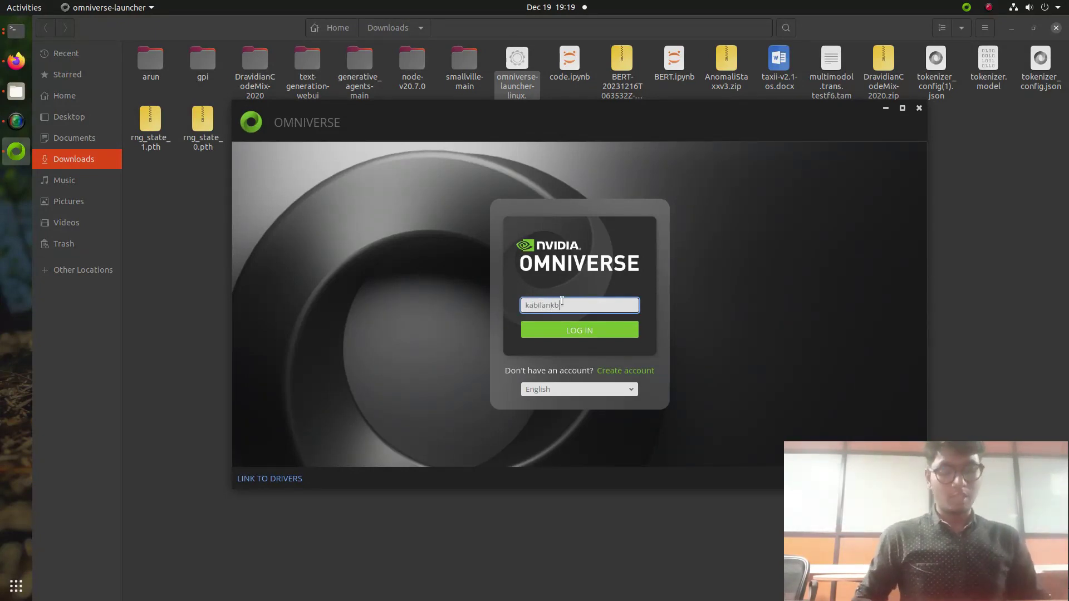
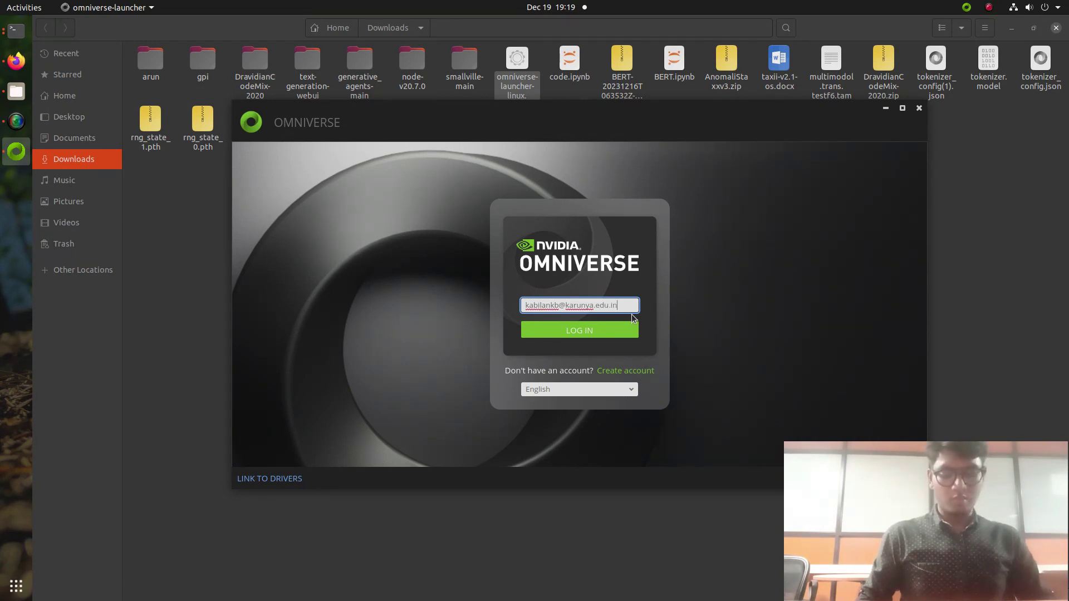
key("Return")
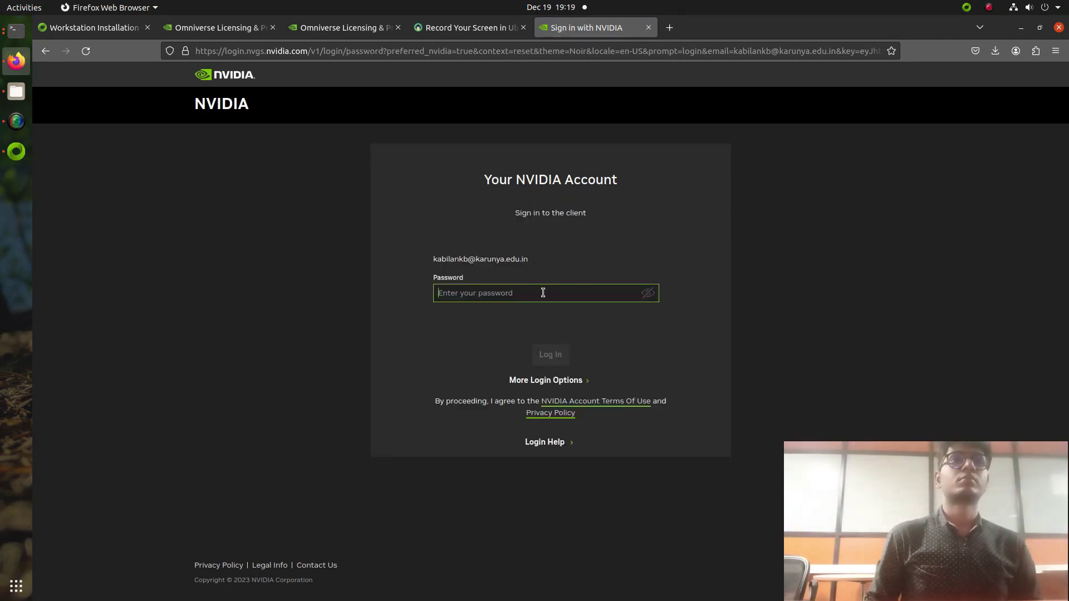
Step: Enter the account password, decline saving it, and complete the security code check
type("•••••••")
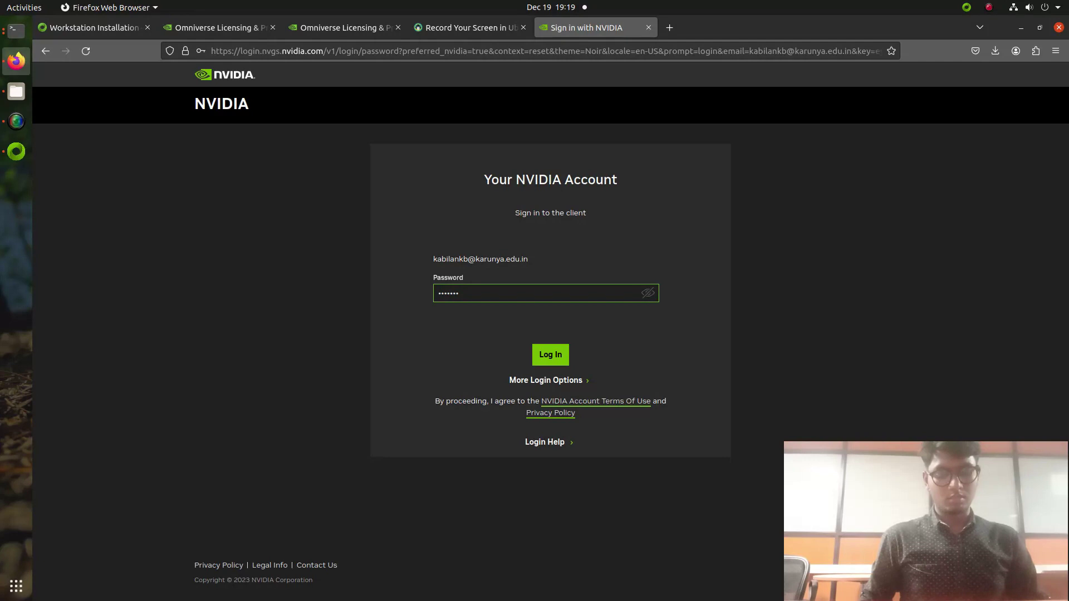
type("•")
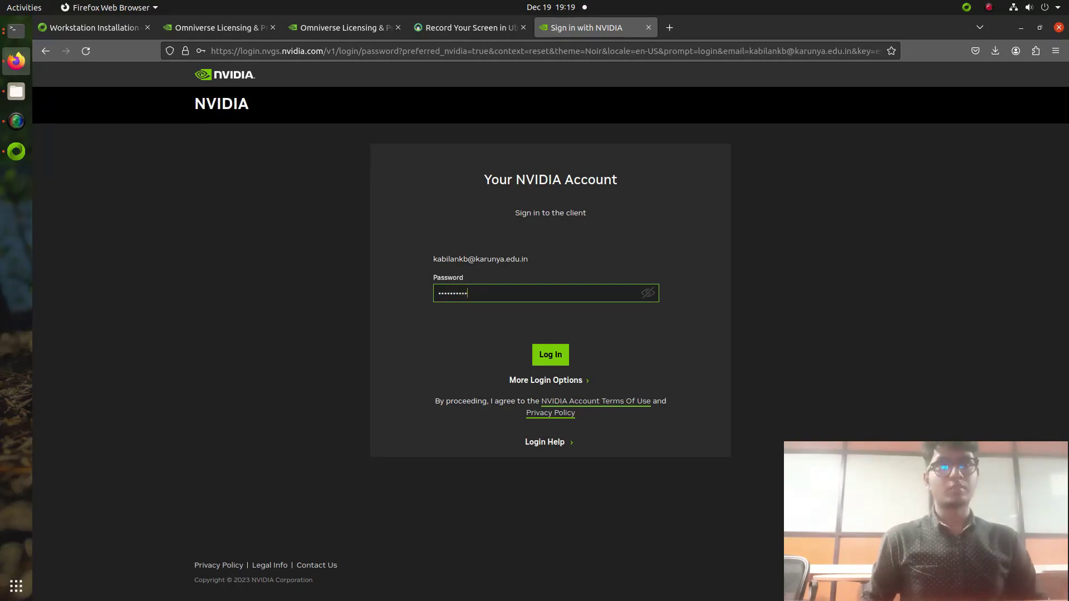
key("Return")
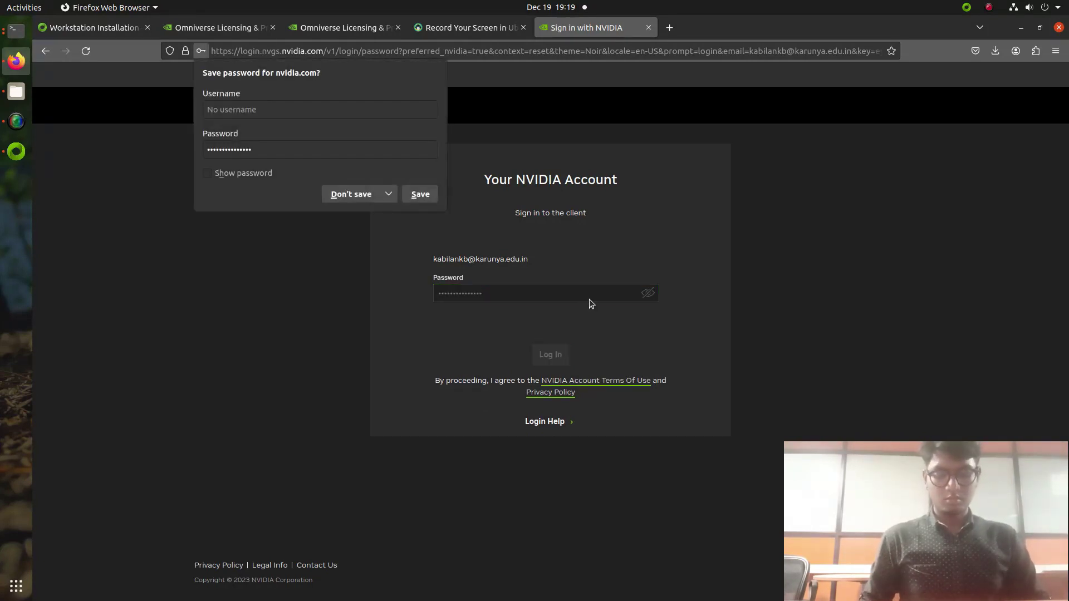
left_click(348, 199)
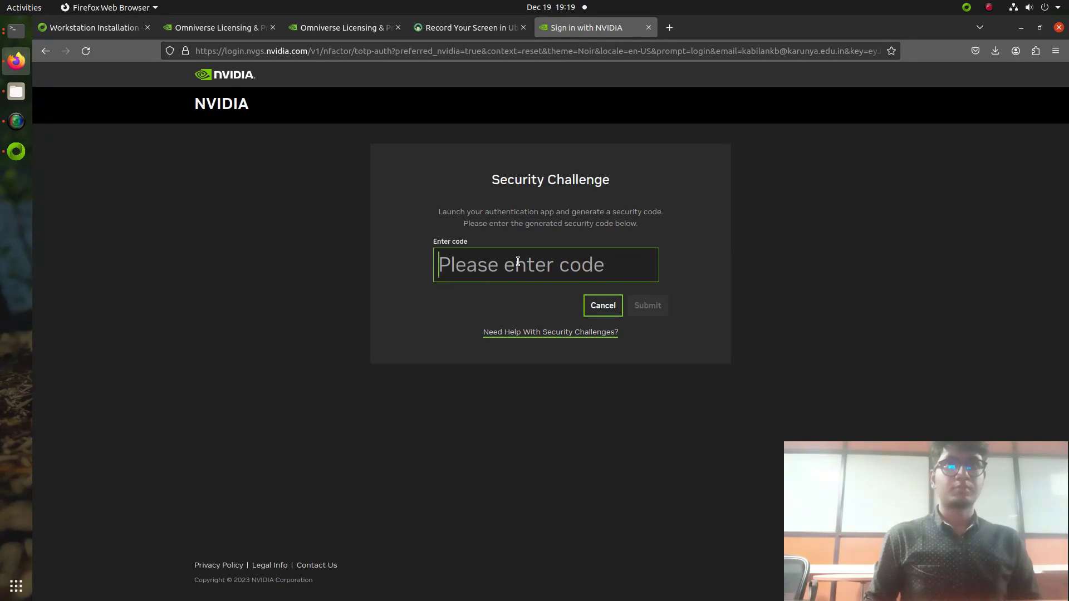
left_click(518, 262)
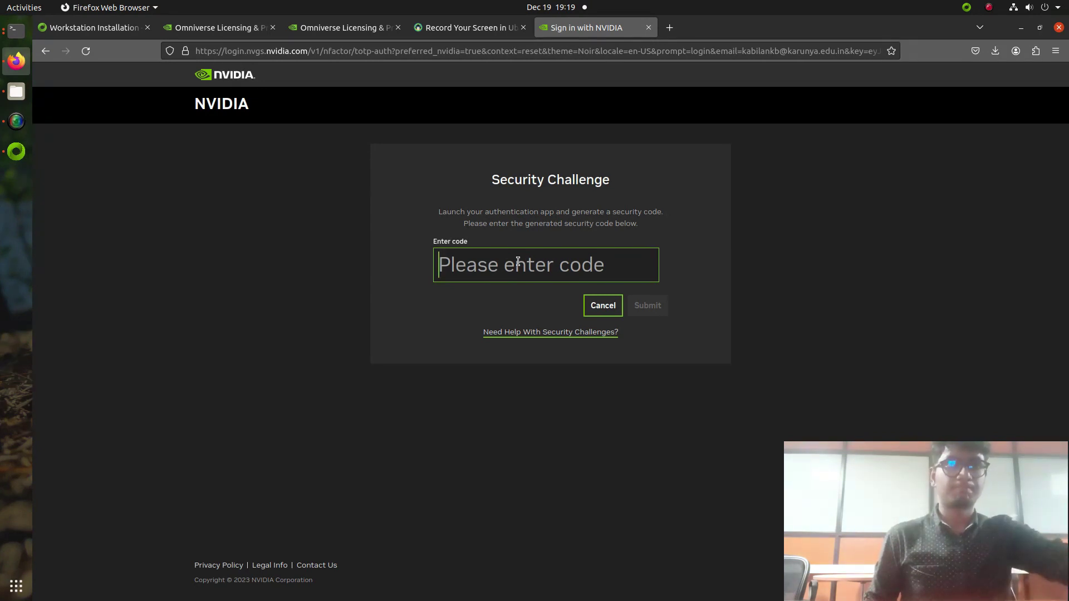
left_click(16, 121)
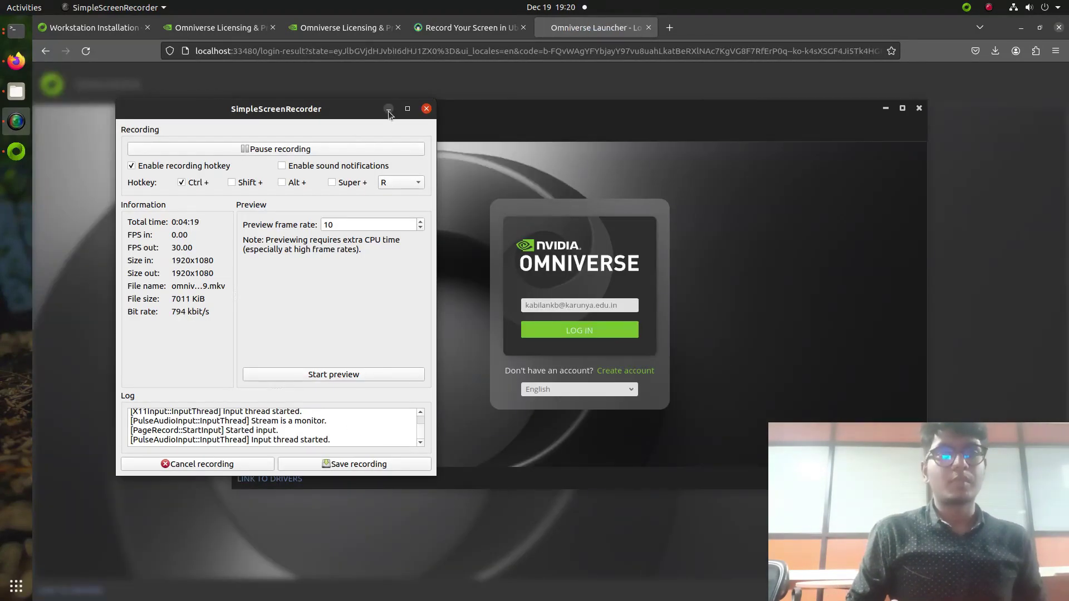
left_click(389, 110)
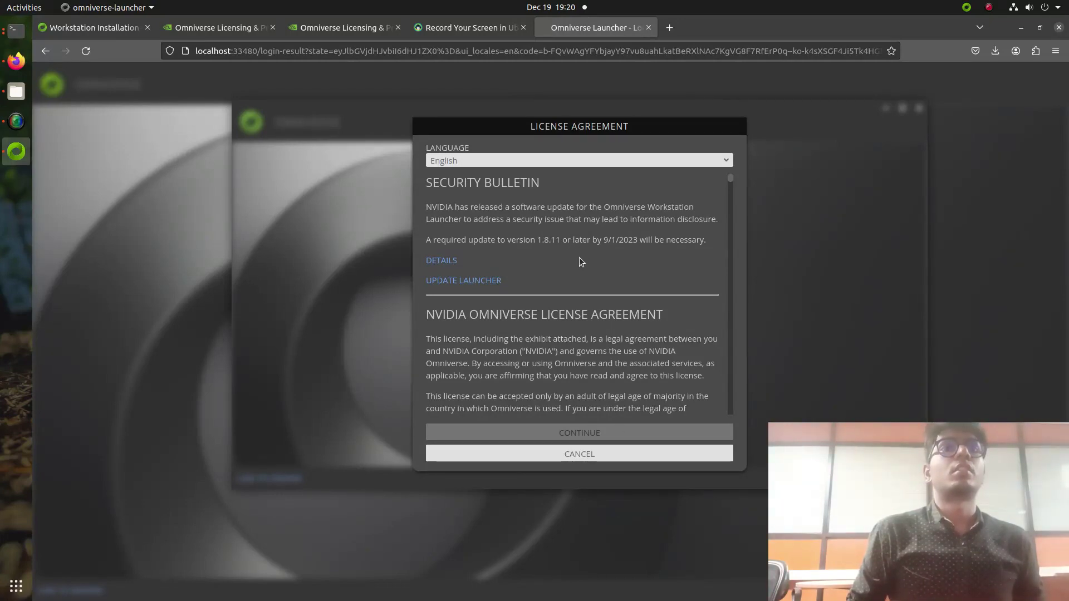
Step: Accept the license and data collection notice, keep default install paths, and install Omniverse Cache
scroll(580, 269, "down", 15)
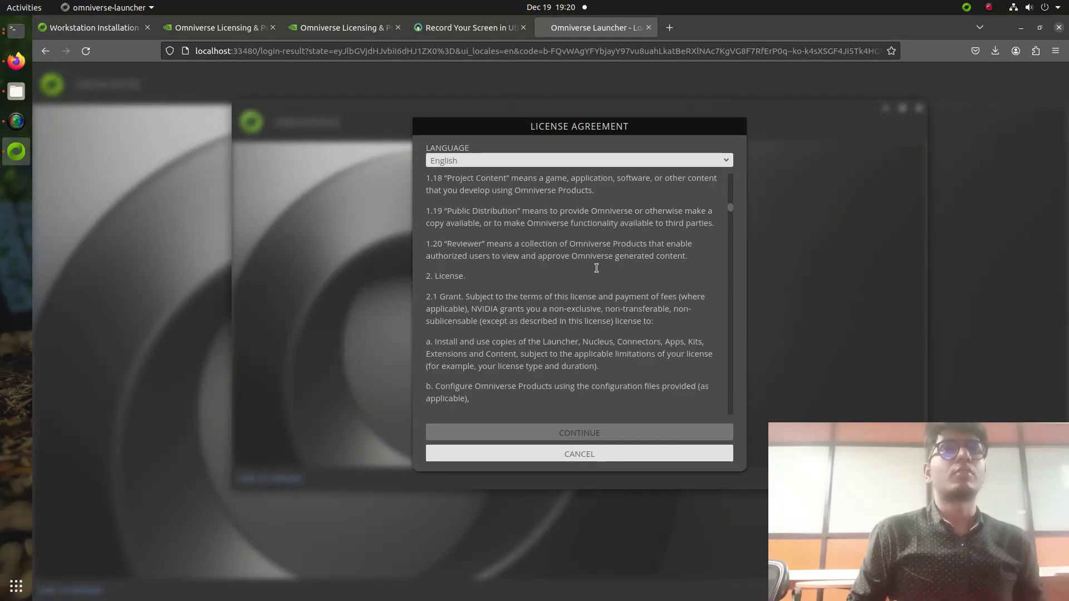
scroll(598, 325, "down", 20)
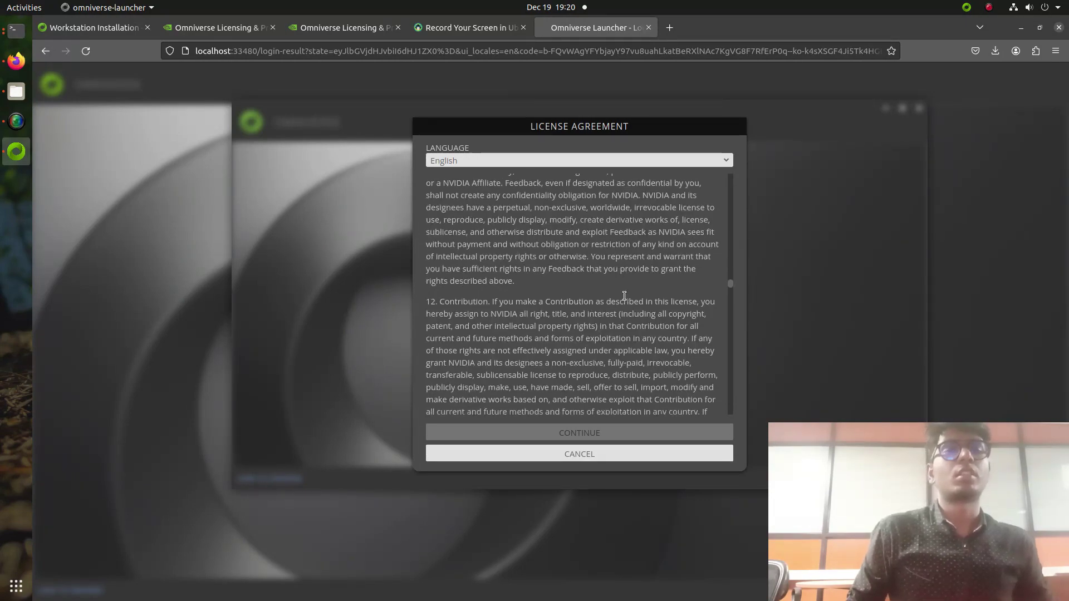
scroll(584, 267, "down", 20)
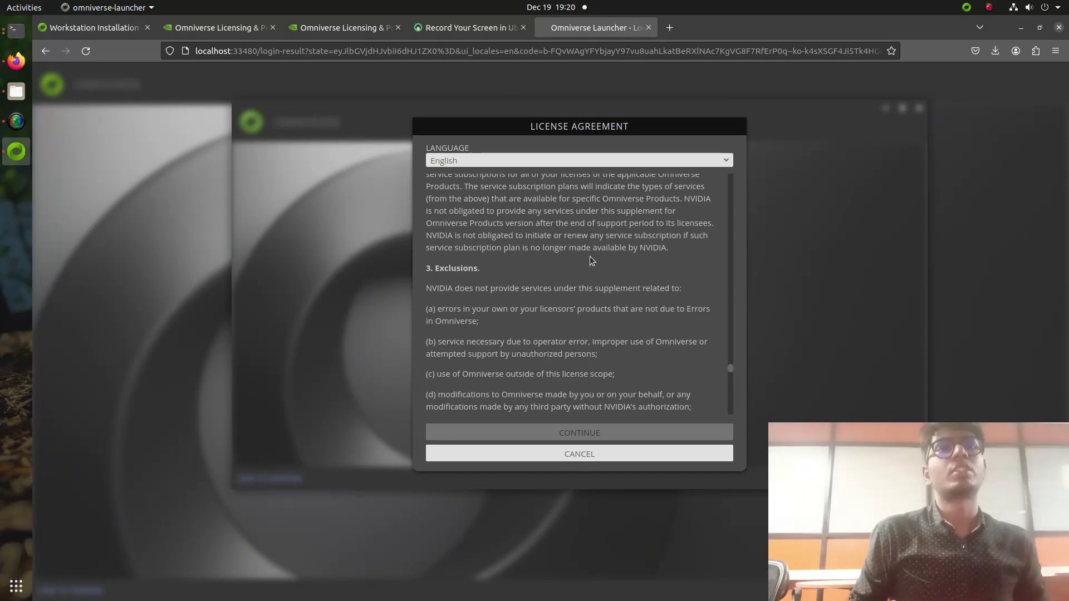
scroll(563, 301, "down", 15)
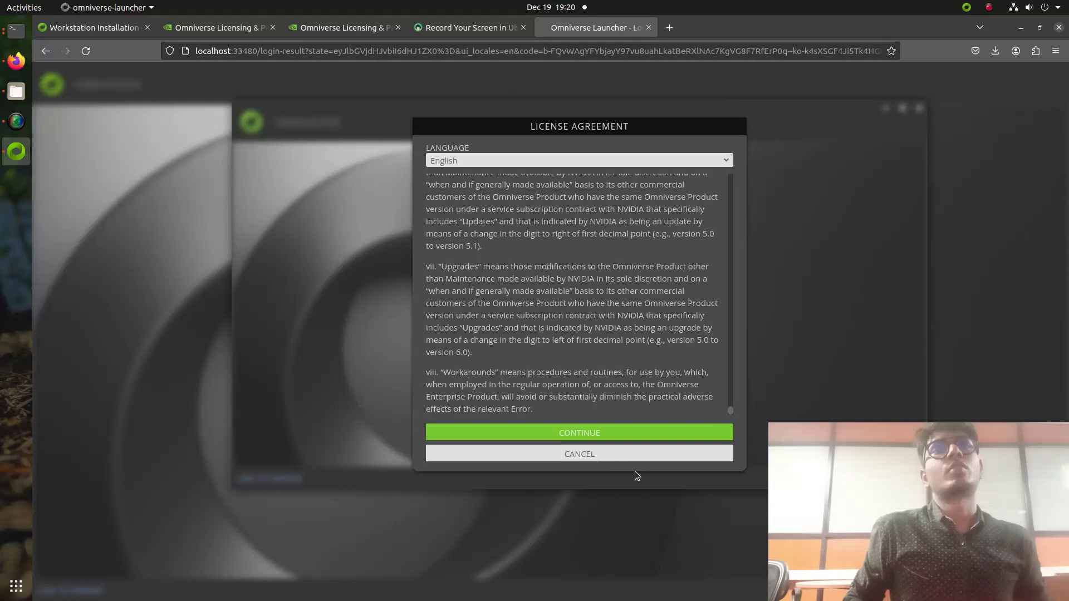
left_click(635, 433)
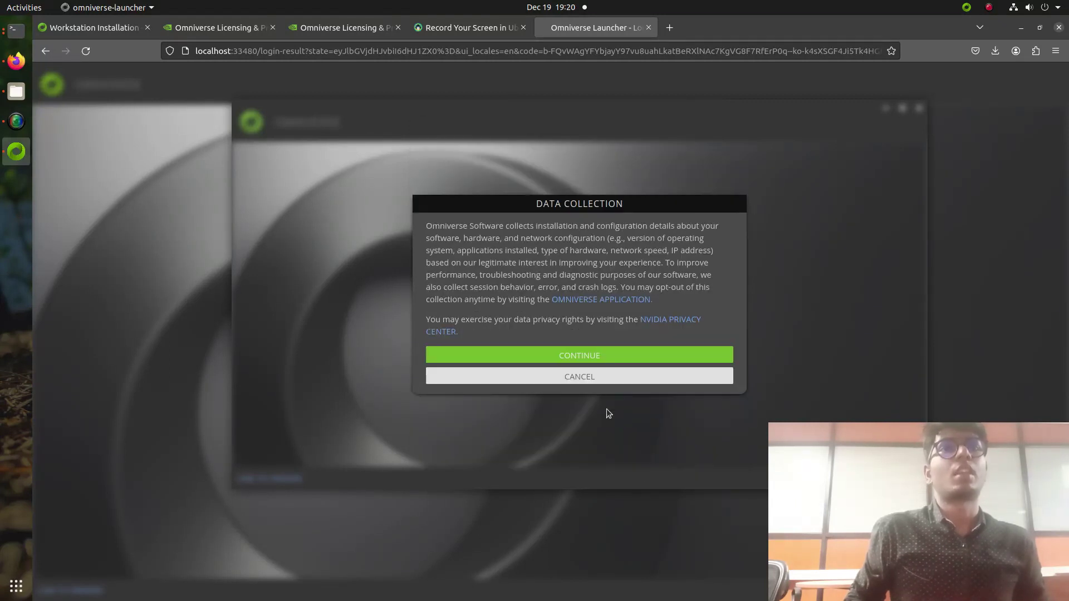
left_click(599, 359)
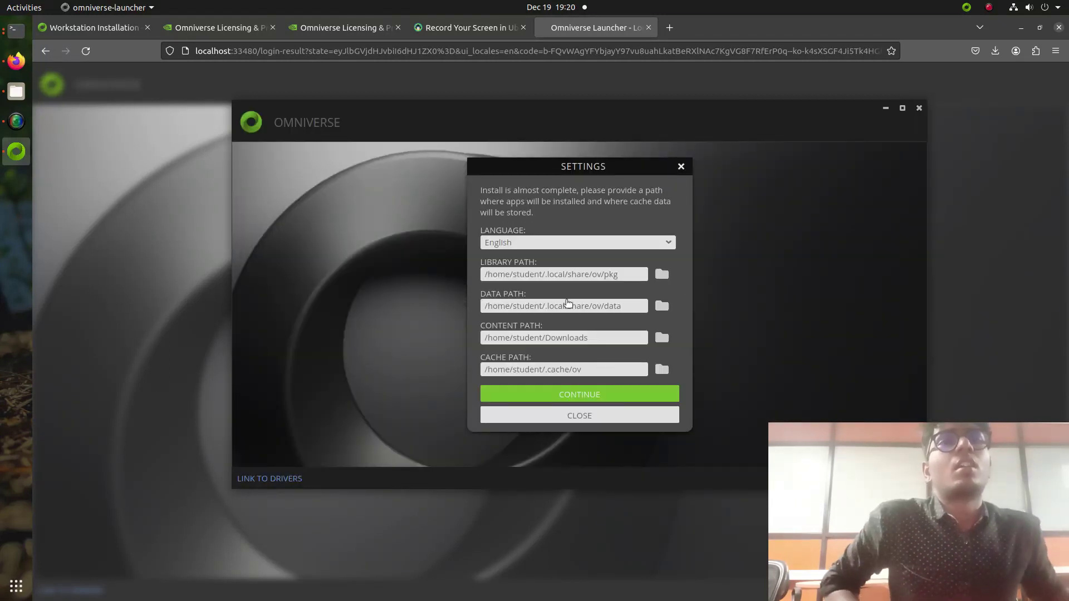
left_click(549, 394)
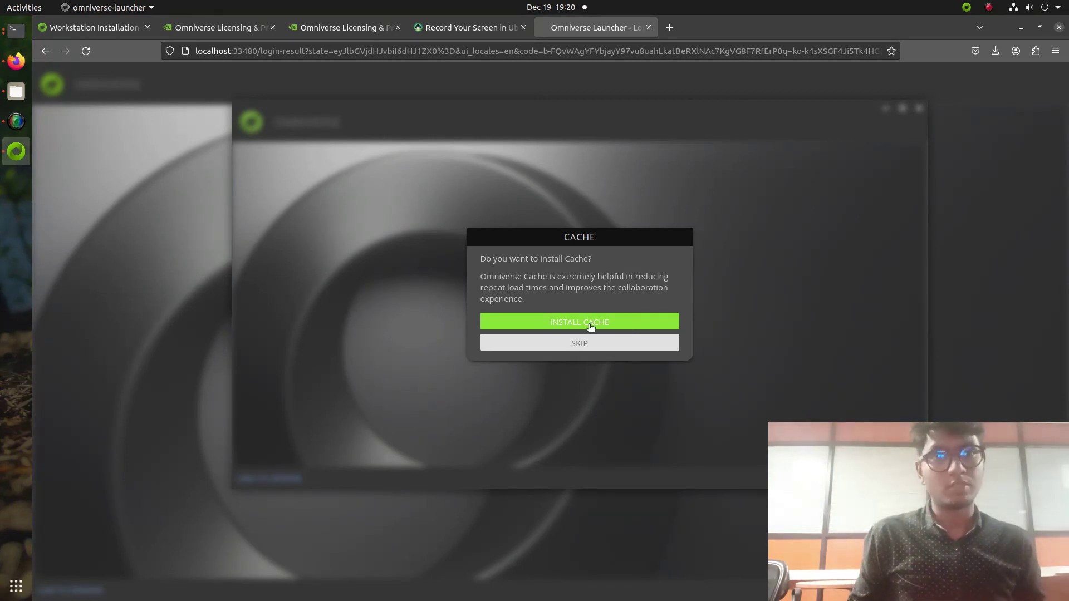
left_click(563, 323)
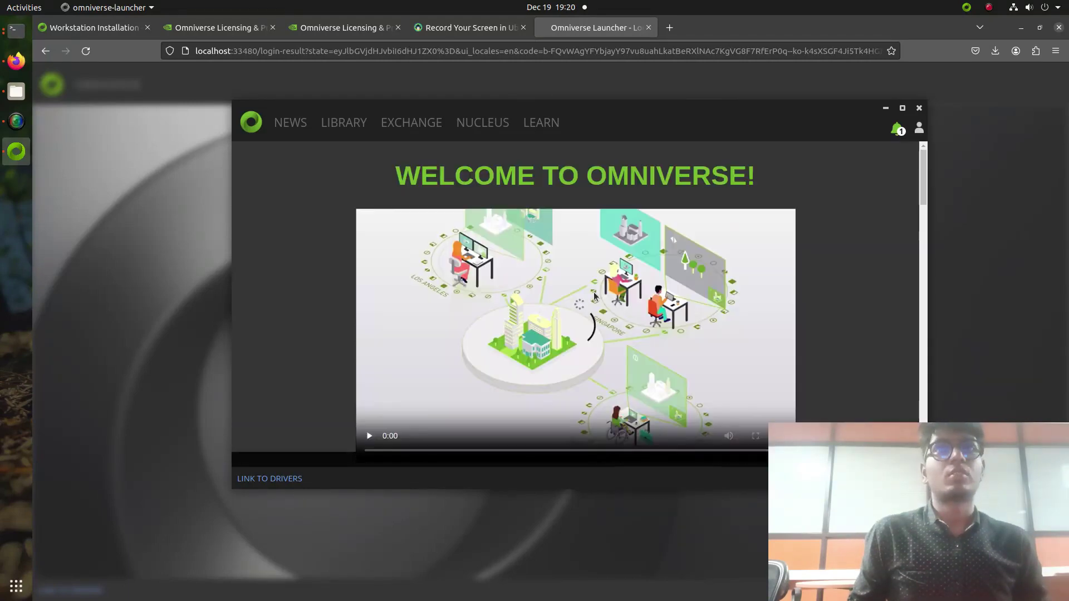
Step: Maximize the Omniverse Launcher and scroll through its Welcome page
left_click(903, 108)
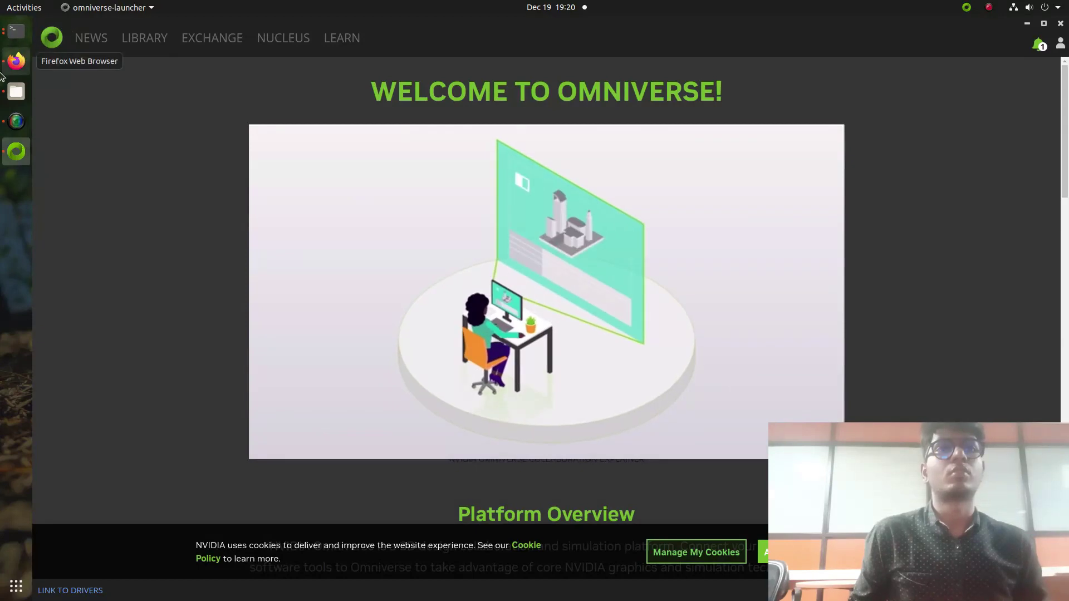
left_click(4, 65)
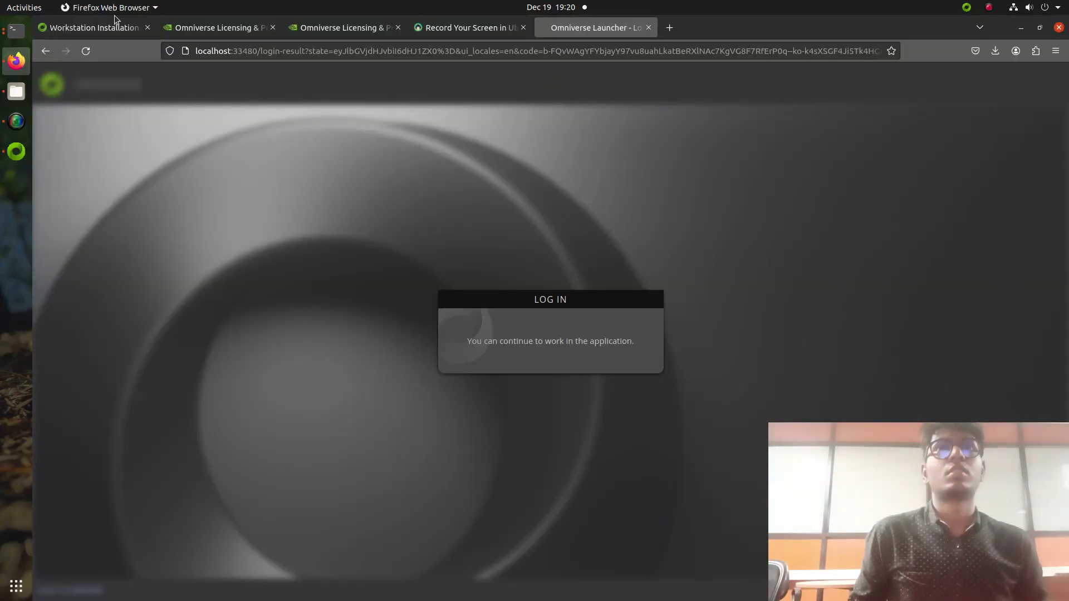
left_click(16, 152)
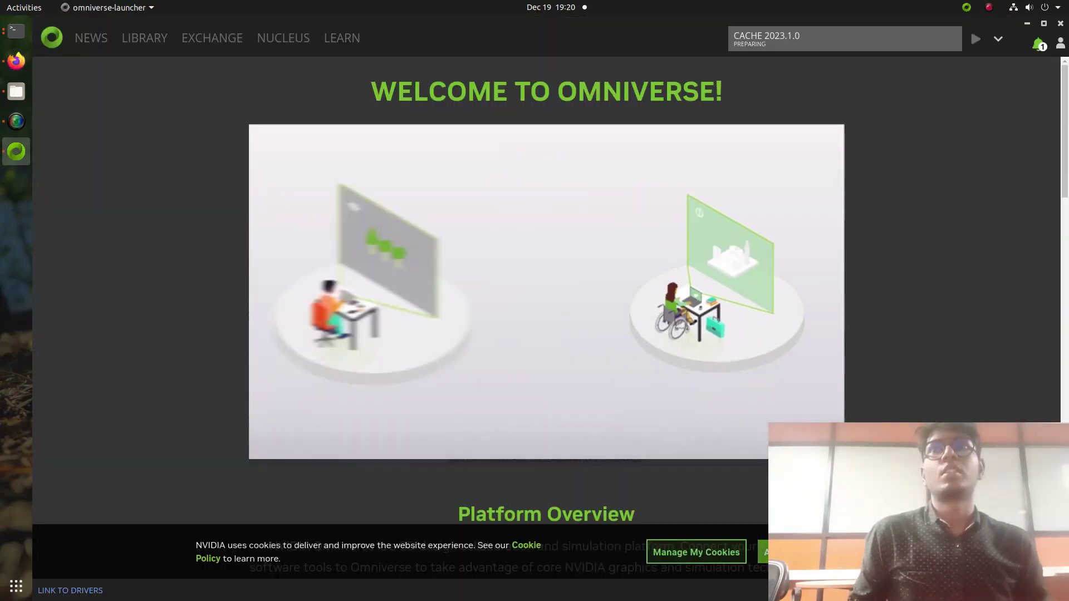
scroll(546, 318, "down", 10)
scroll(847, 286, "down", 4)
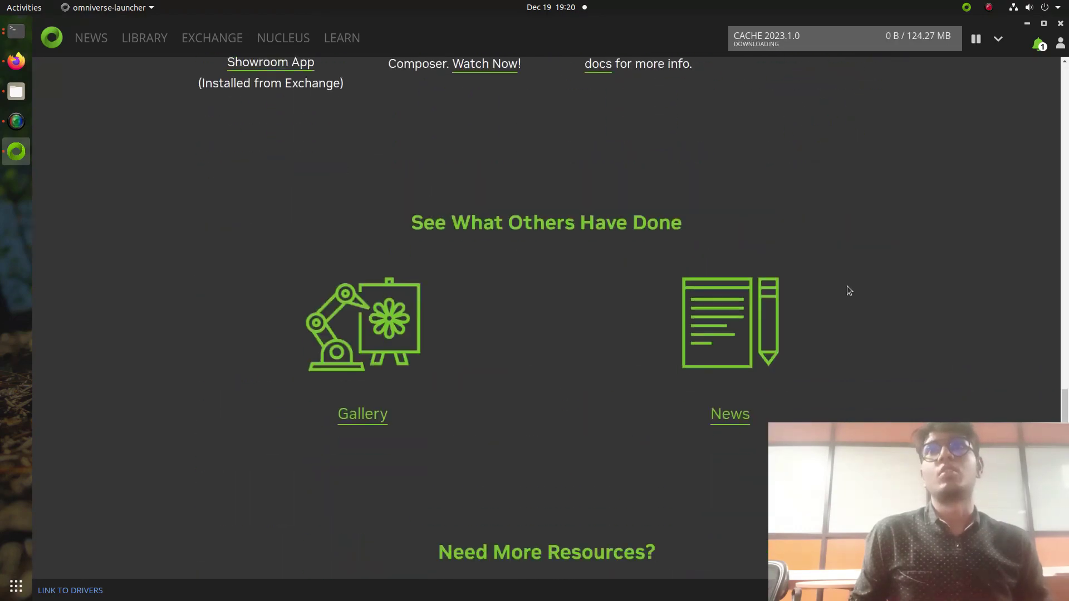
scroll(847, 285, "up", 14)
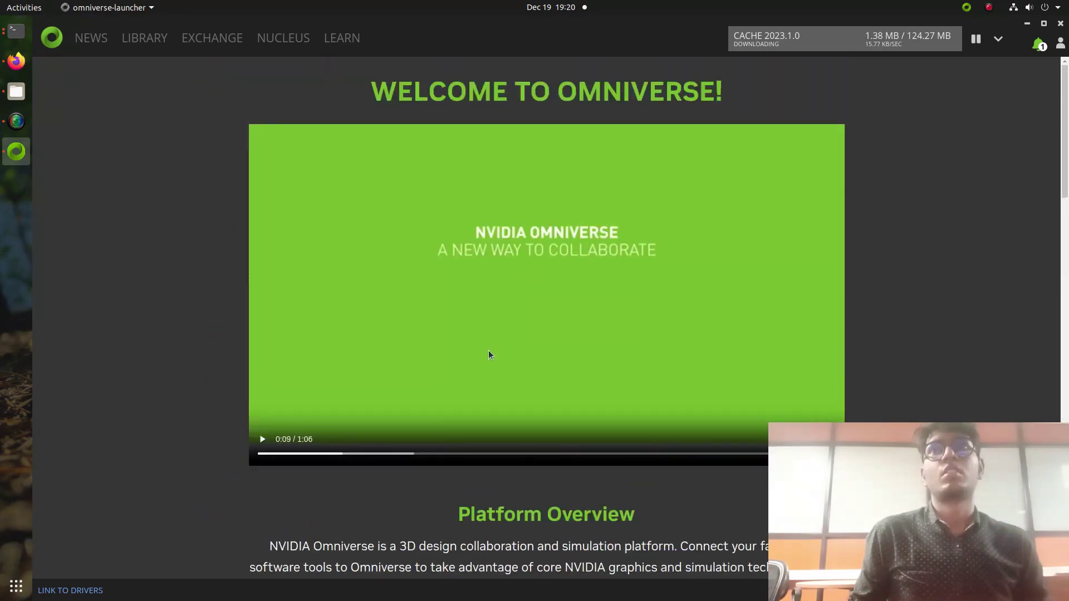
Step: Return to Firefox on the Workstation Installation docs tab
left_click(15, 62)
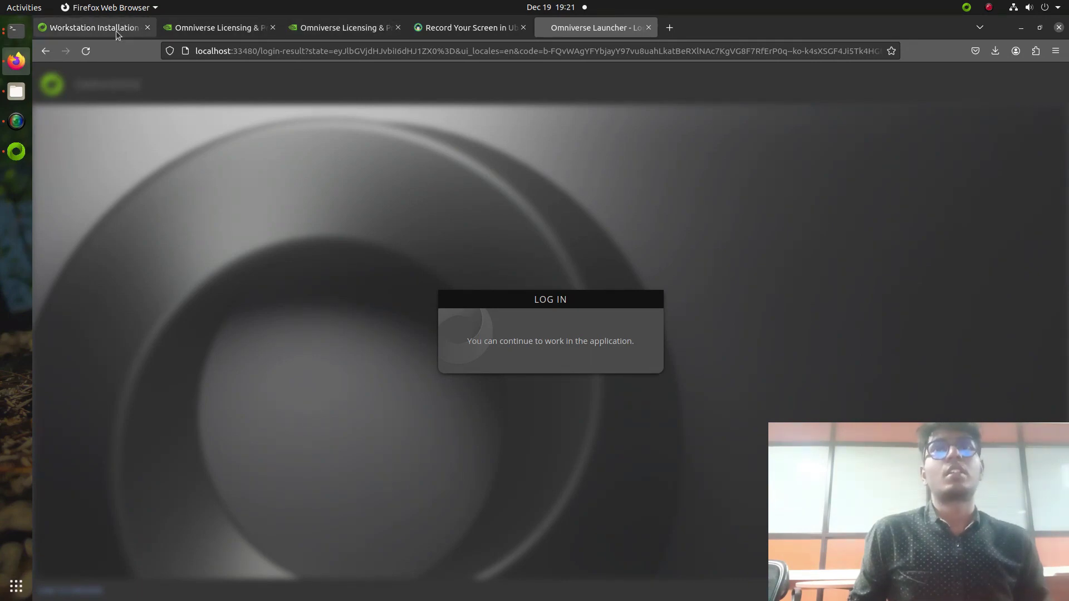
left_click(183, 28)
left_click(95, 28)
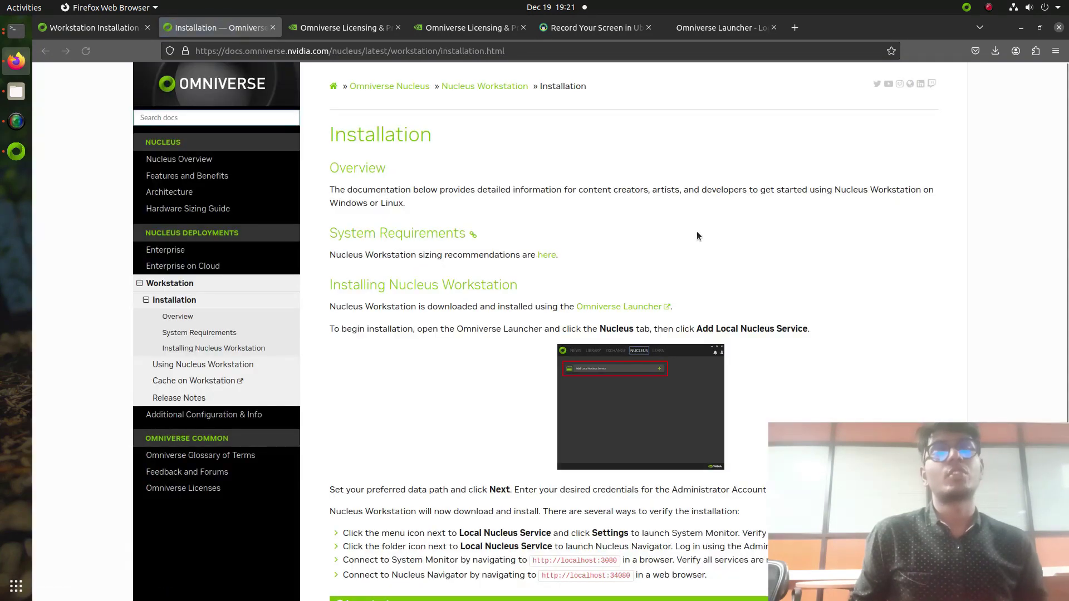
Step: Skim the Nucleus installation guide, then return to the Workstation Installation tab
scroll(693, 239, "down", 3)
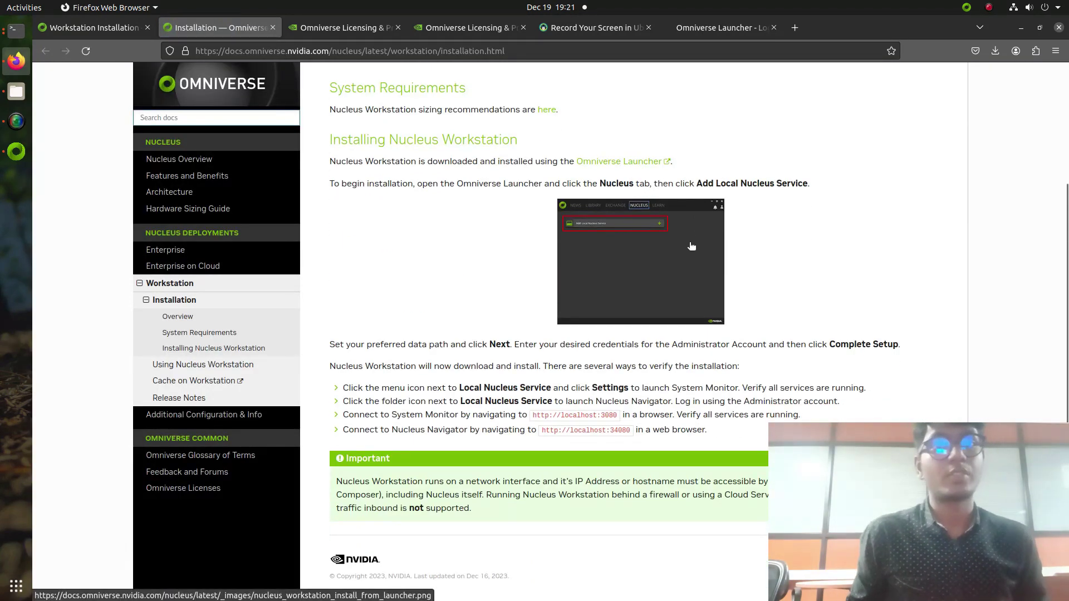
scroll(390, 222, "up", 3)
left_click(101, 35)
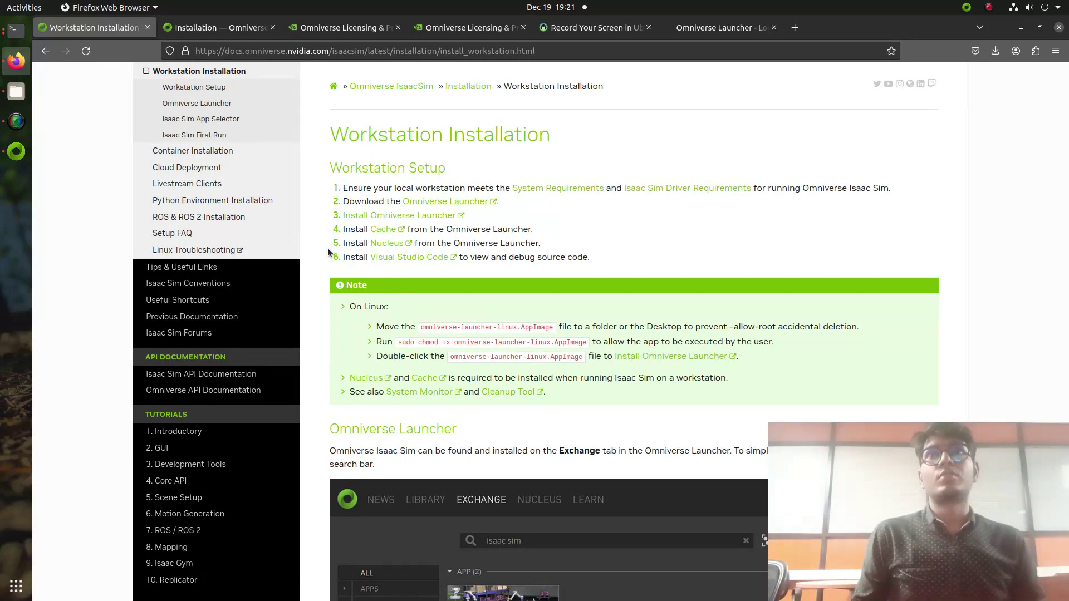
Step: In the Omniverse Launcher's Exchange catalogue, search for 'isaac'
left_click(16, 151)
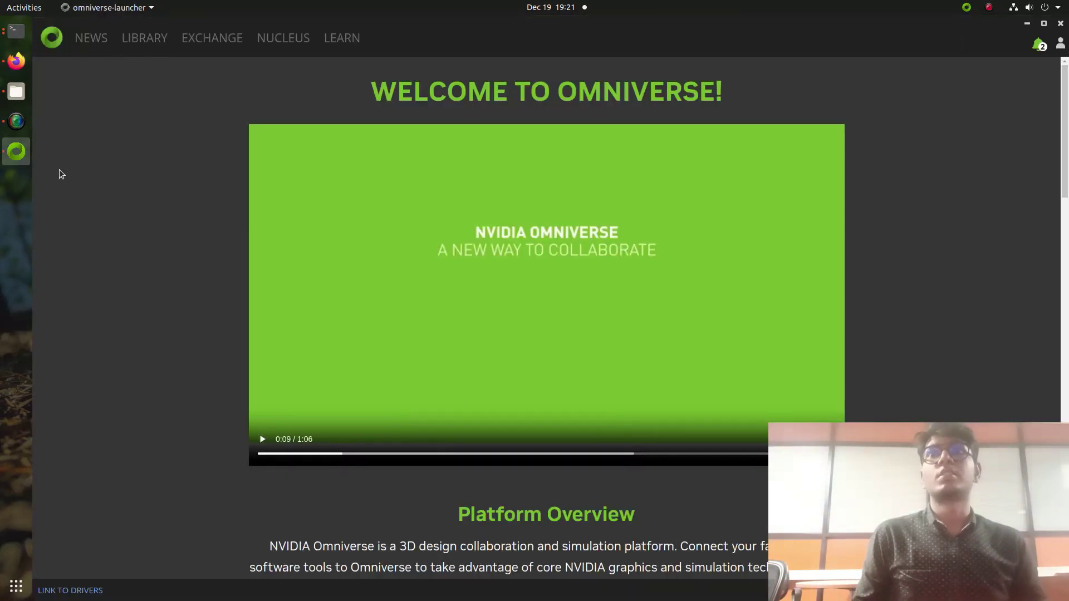
scroll(496, 216, "down", 5)
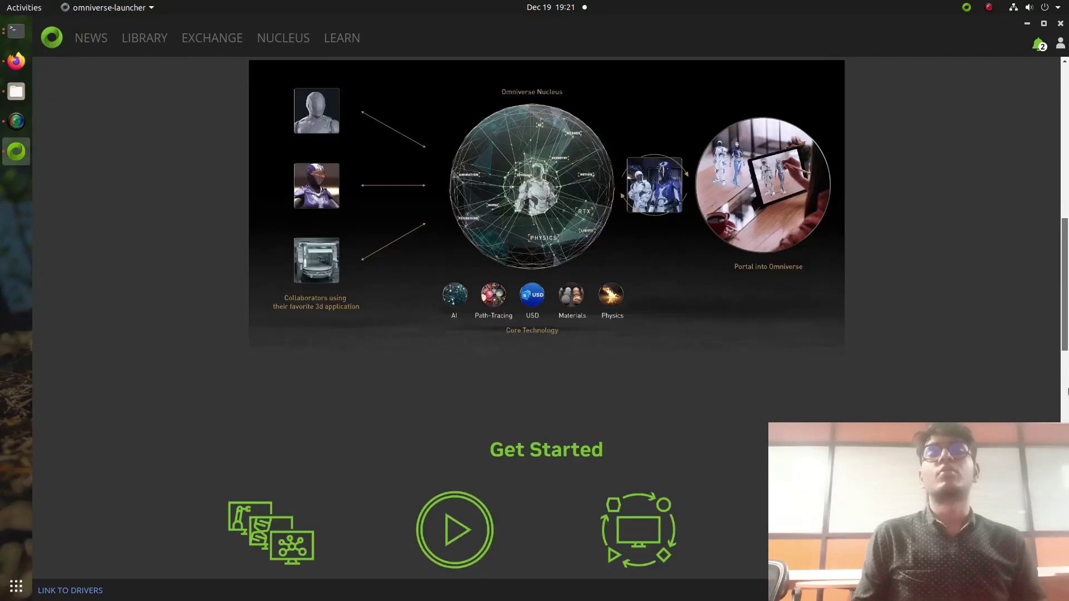
scroll(496, 216, "up", 5)
left_click(136, 40)
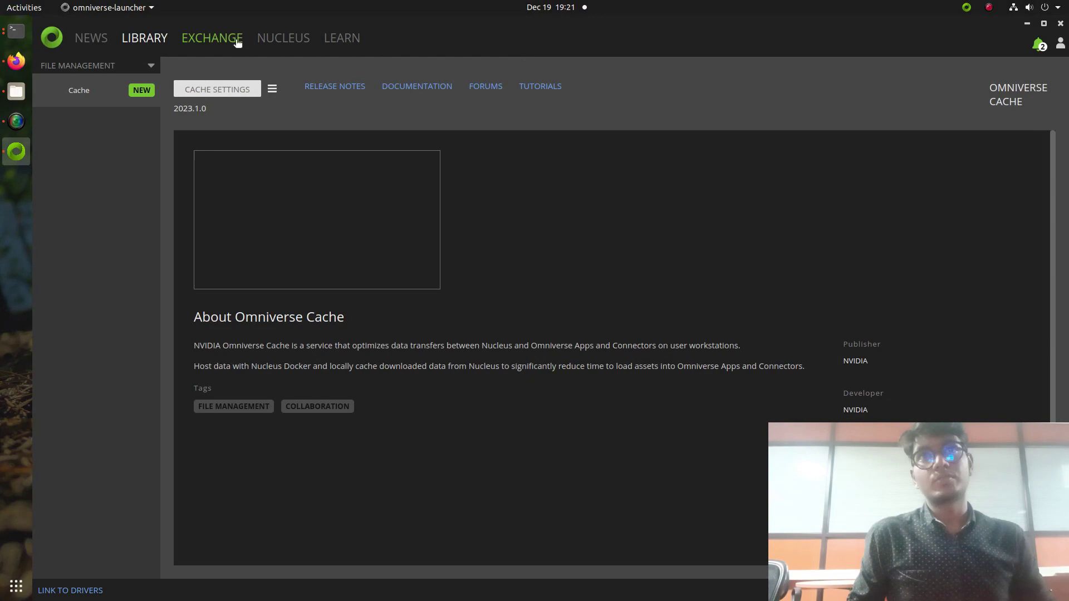
left_click(212, 38)
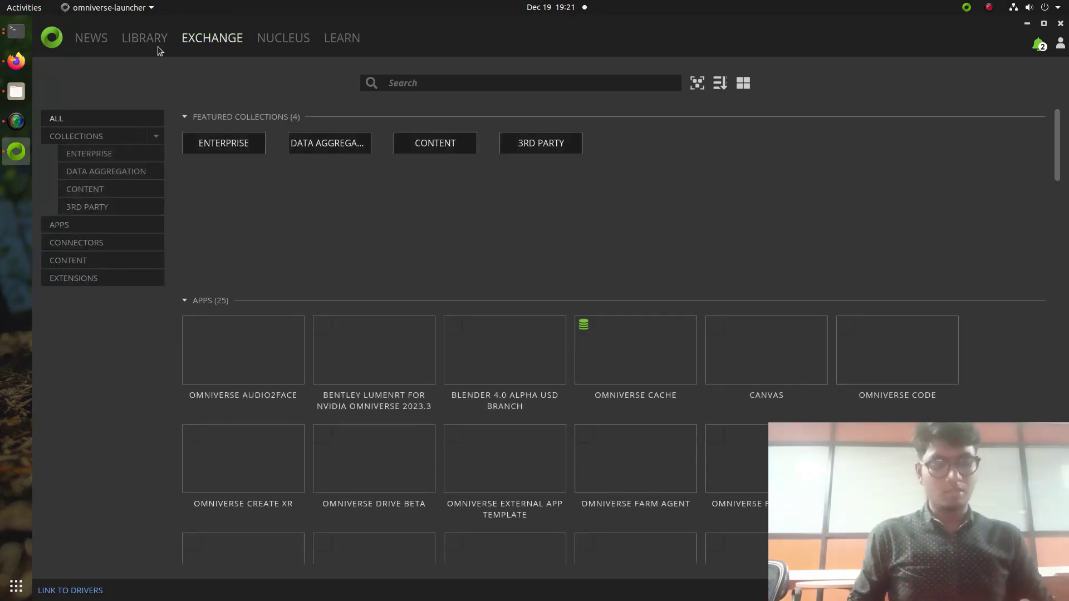
left_click(409, 80)
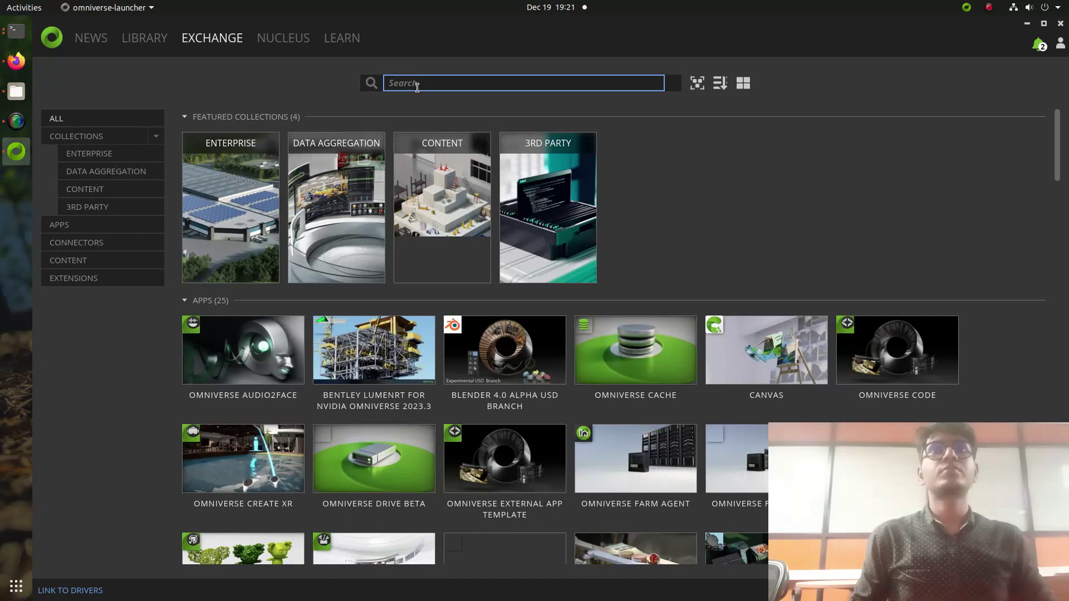
type("ID")
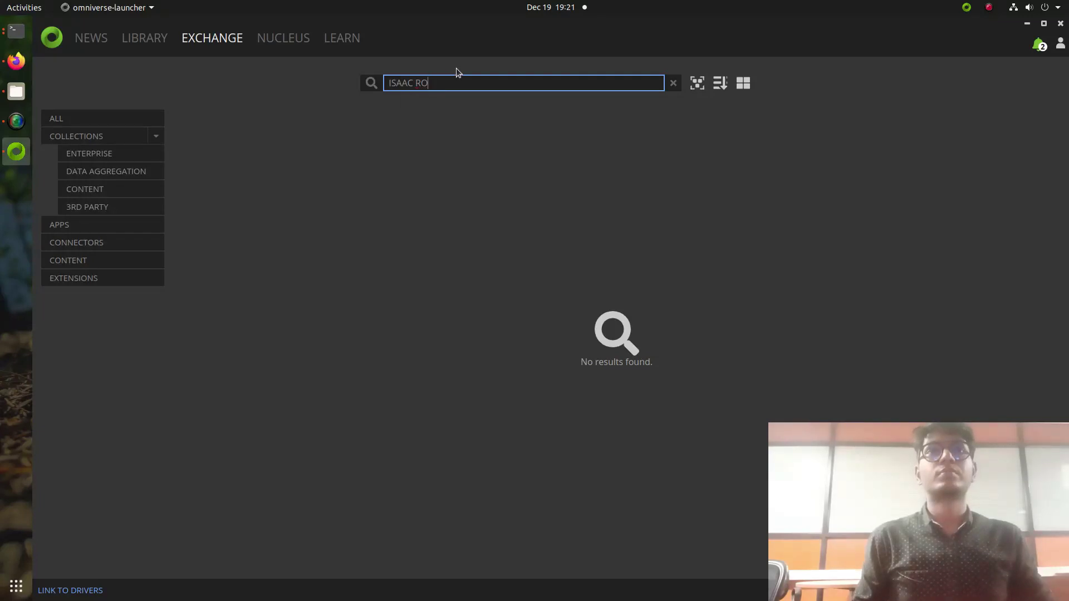
key("BackSpace")
key("BackSpace")
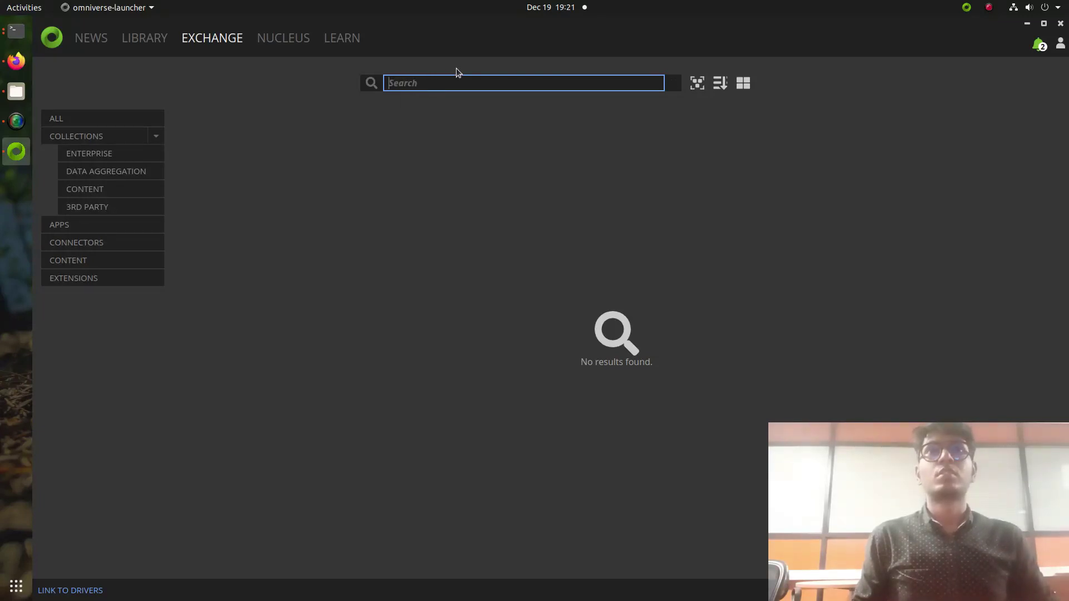
type("isaac ros")
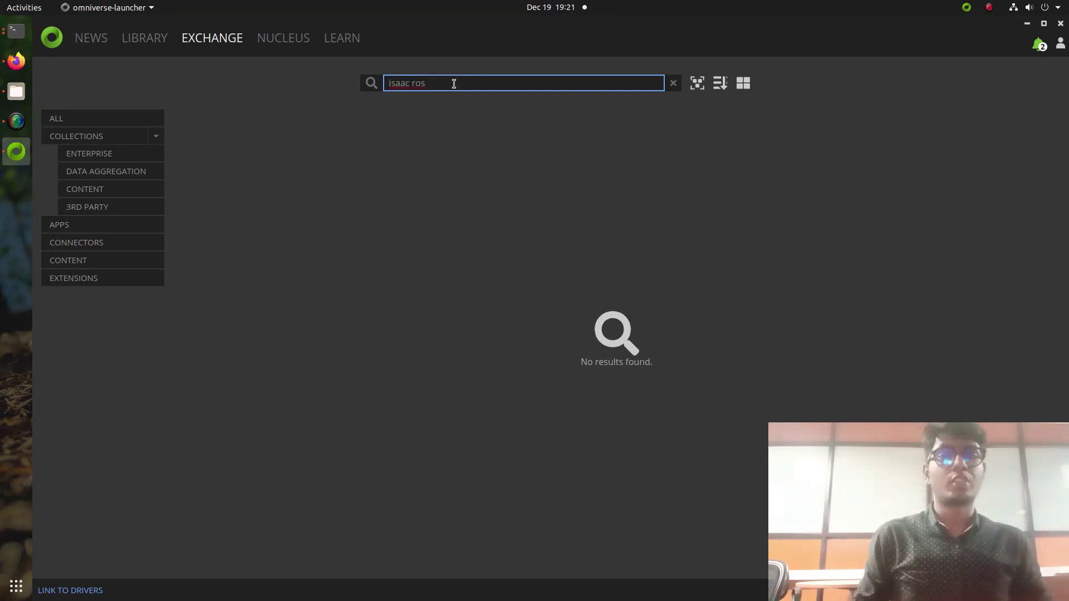
key("BackSpace")
key("BackSpace")
key("BackSpace")
key("BackSpace")
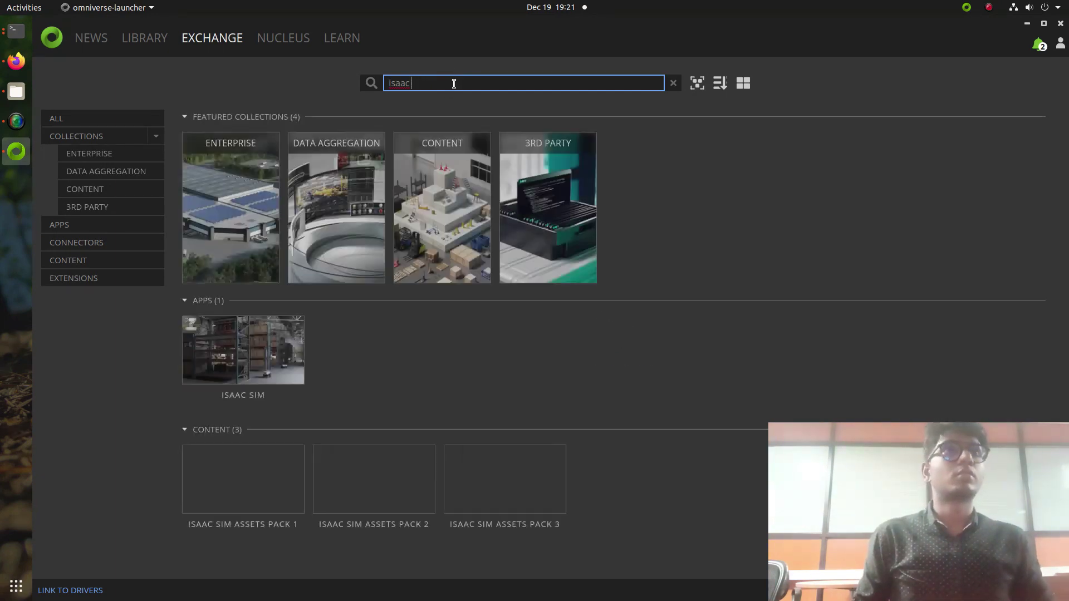
Step: Install Isaac Sim release 2023.1.1, then return to the Isaac Sim docs in Firefox
left_click(264, 354)
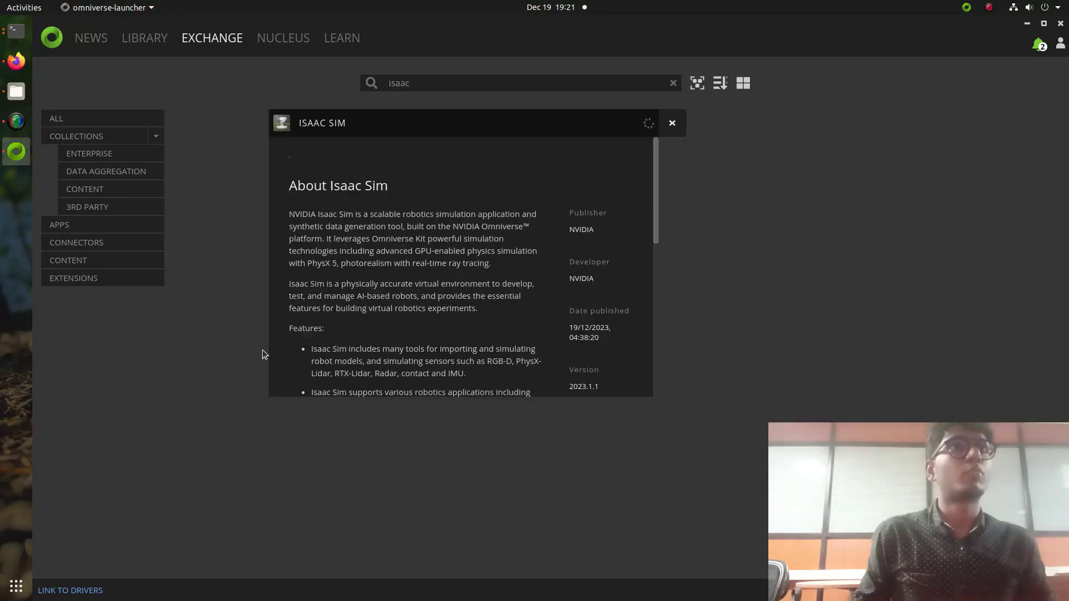
left_click(850, 123)
left_click(851, 124)
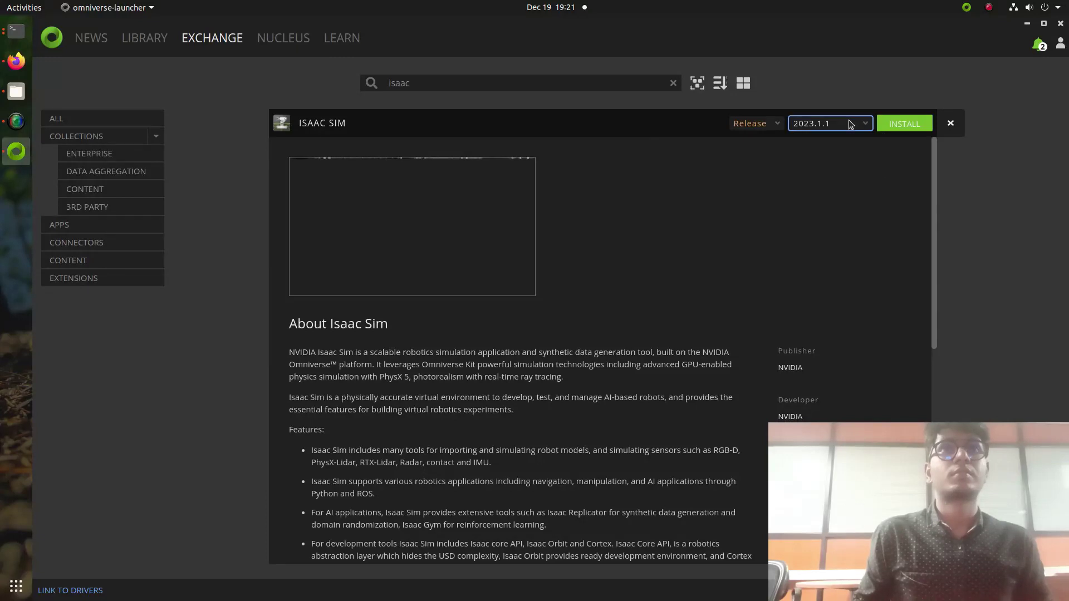
left_click(850, 123)
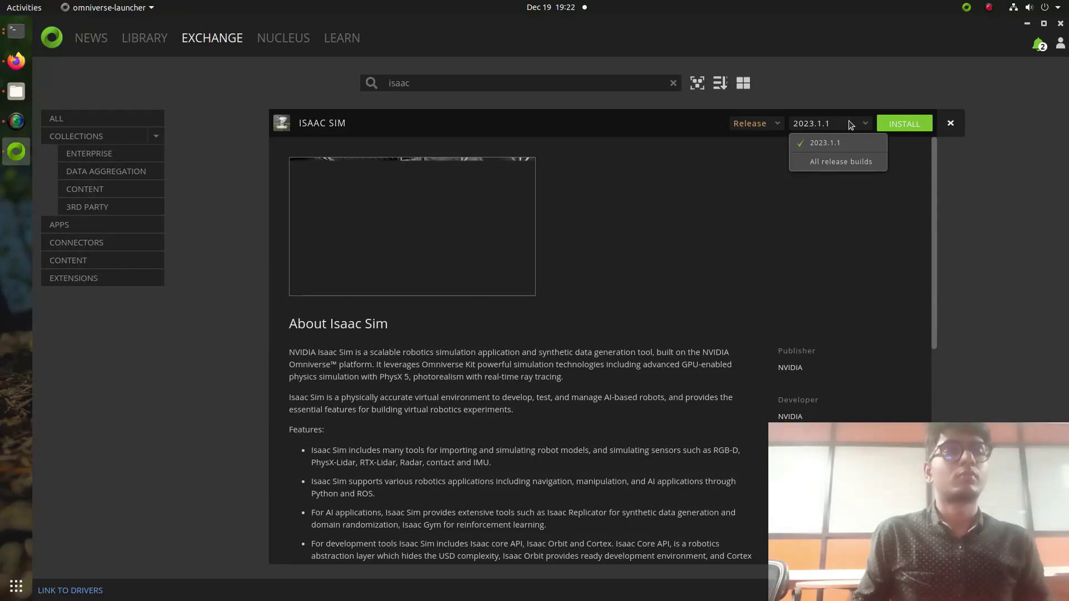
left_click(887, 123)
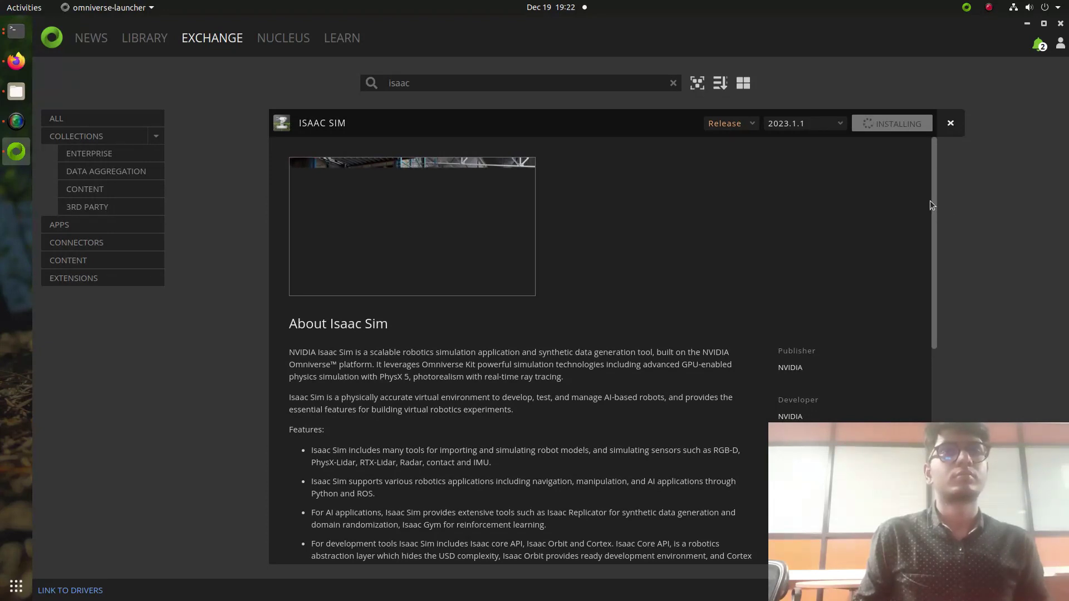
left_click_drag(929, 201, 926, 268)
left_click(921, 334)
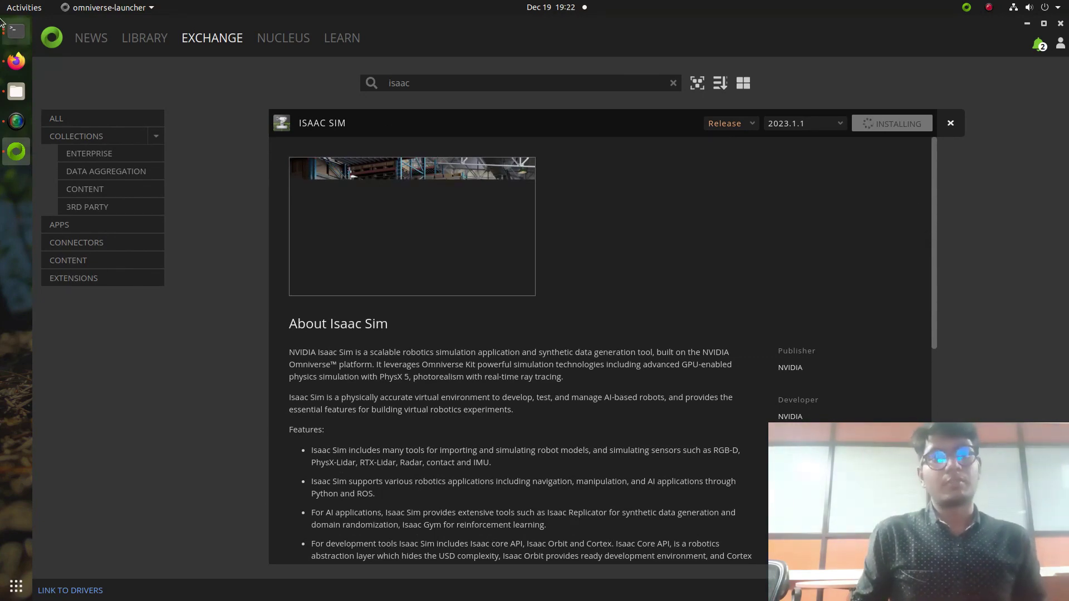
left_click(3, 62)
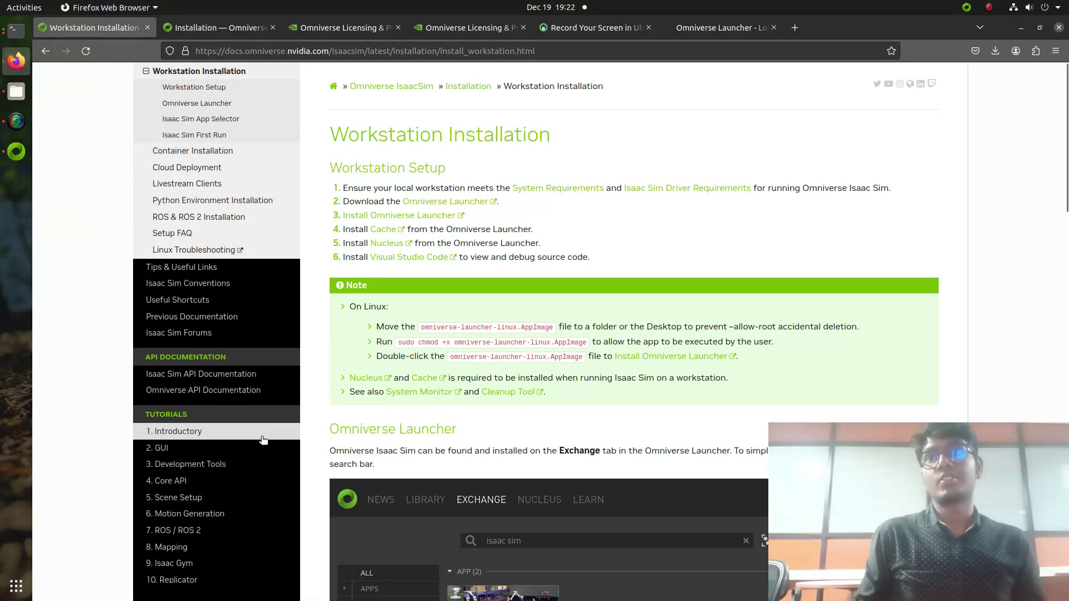
Step: Scroll the docs sidebar to the Tutorials section, then check the launcher's Isaac Sim download
scroll(263, 437, "down", 5)
scroll(263, 439, "up", 8)
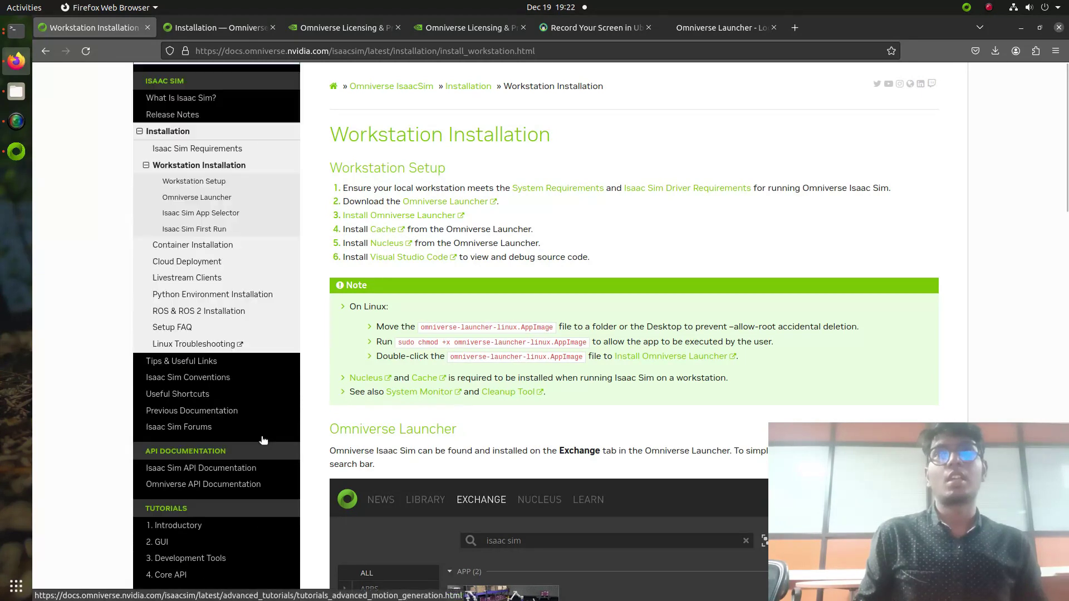
scroll(245, 440, "down", 3)
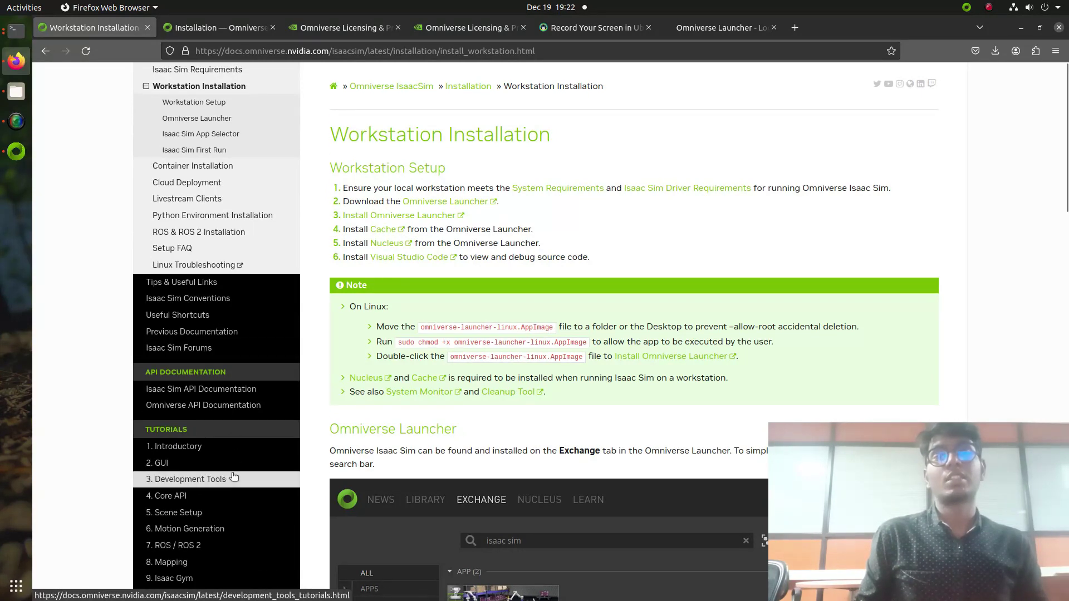
scroll(242, 440, "down", 3)
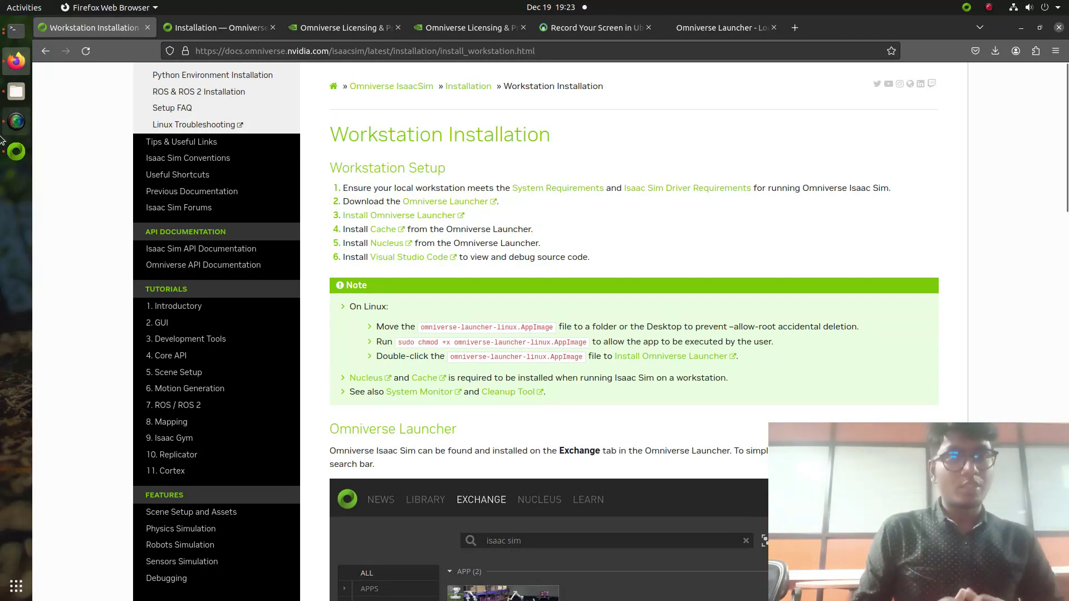
left_click(16, 151)
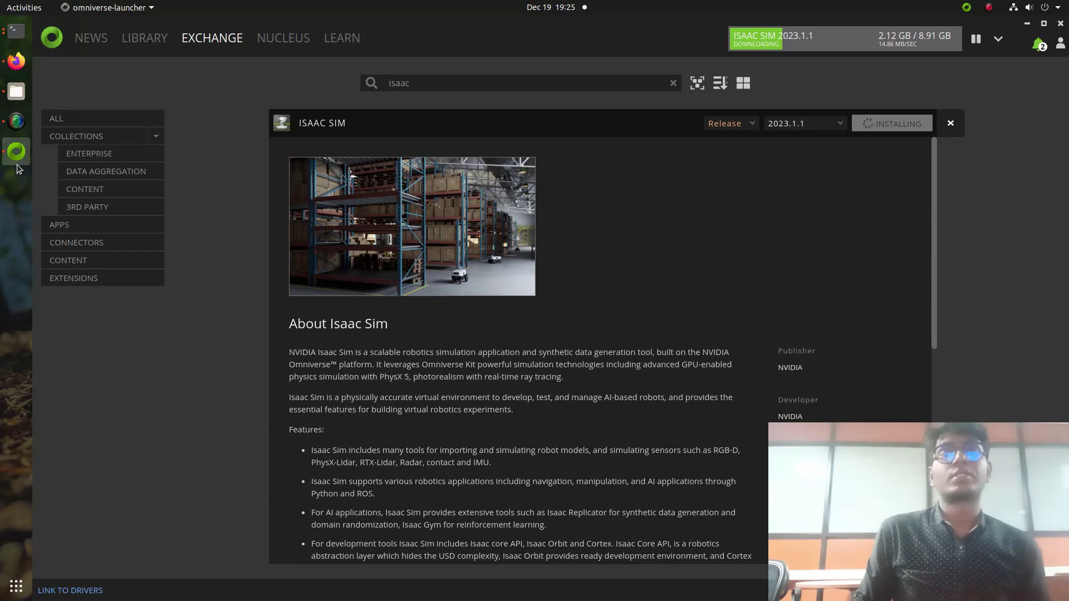
Step: In the Isaac Sim docs, go to 7. ROS / ROS 2 and open the ROS Tutorials index
left_click(16, 61)
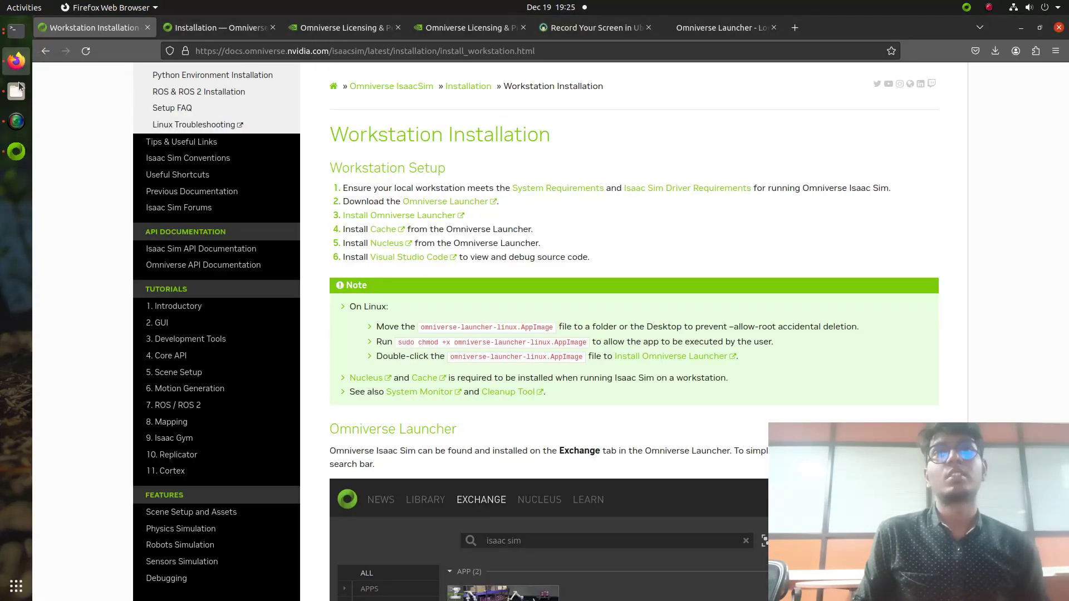
scroll(179, 334, "down", 2)
left_click(190, 320)
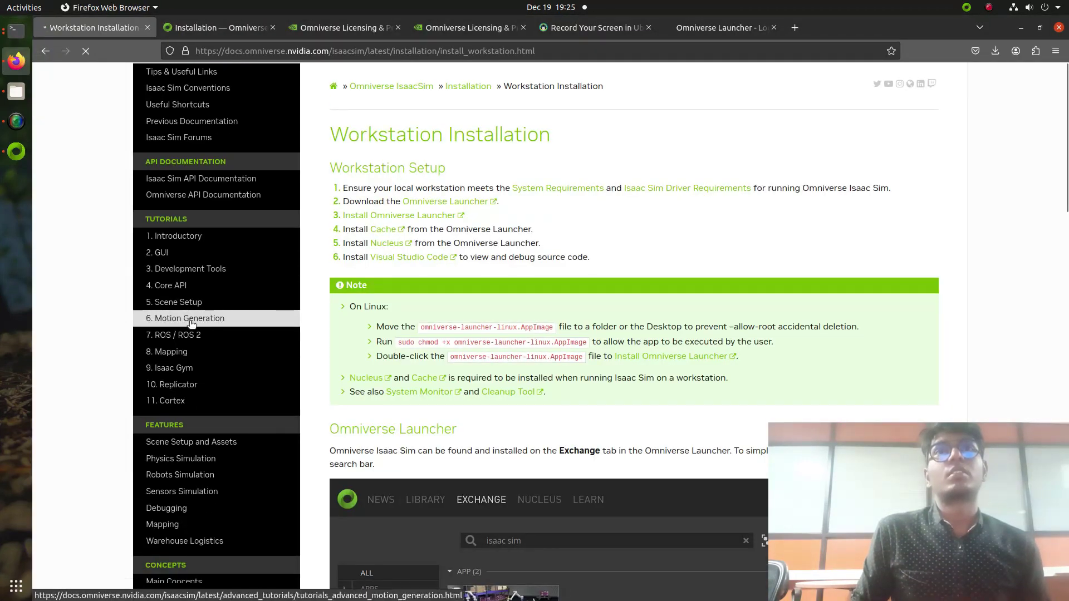
left_click(192, 337)
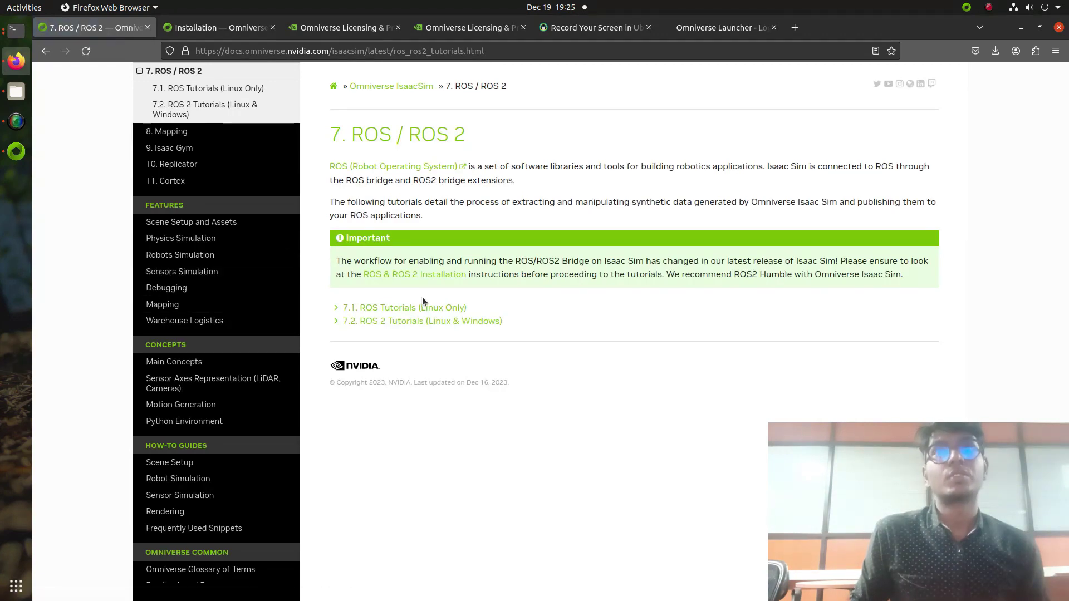
left_click(442, 309)
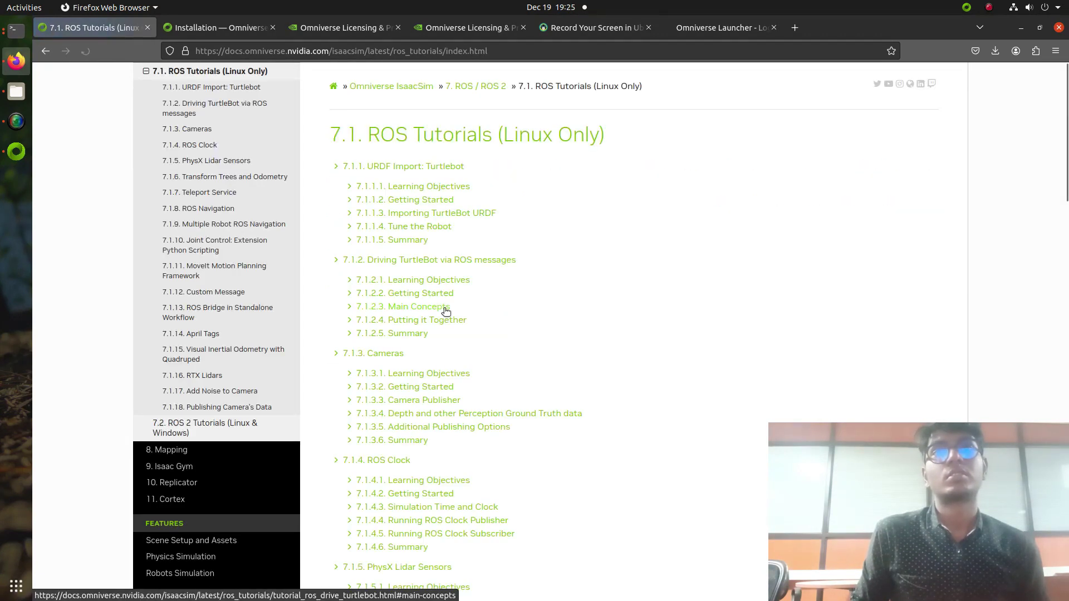
Step: Open the TurtleBot tutorial's Getting Started and view the action graph image full size
scroll(538, 283, "down", 1)
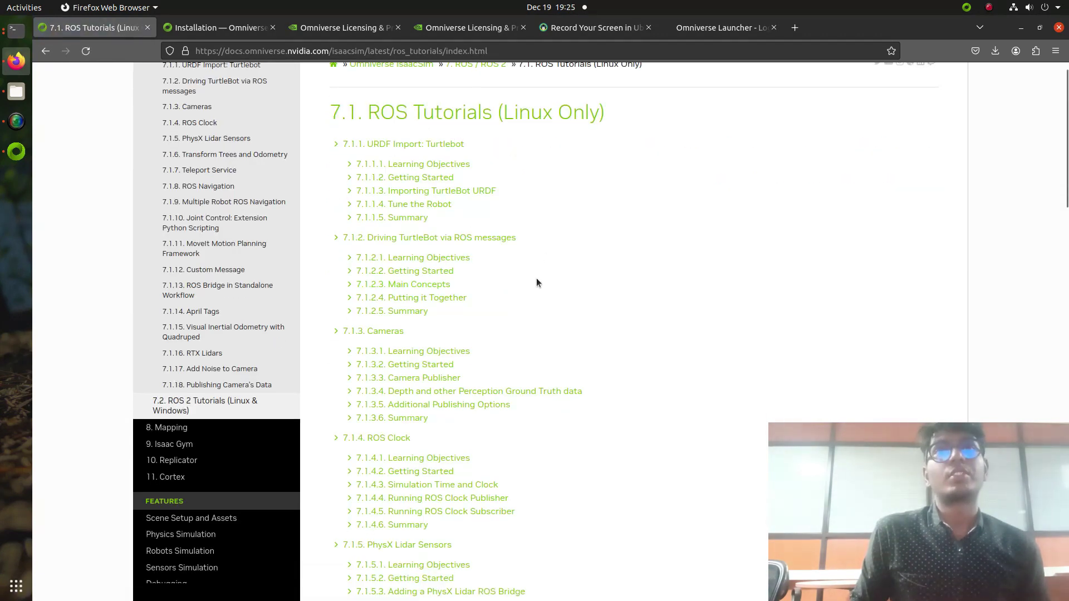
scroll(538, 283, "down", 2)
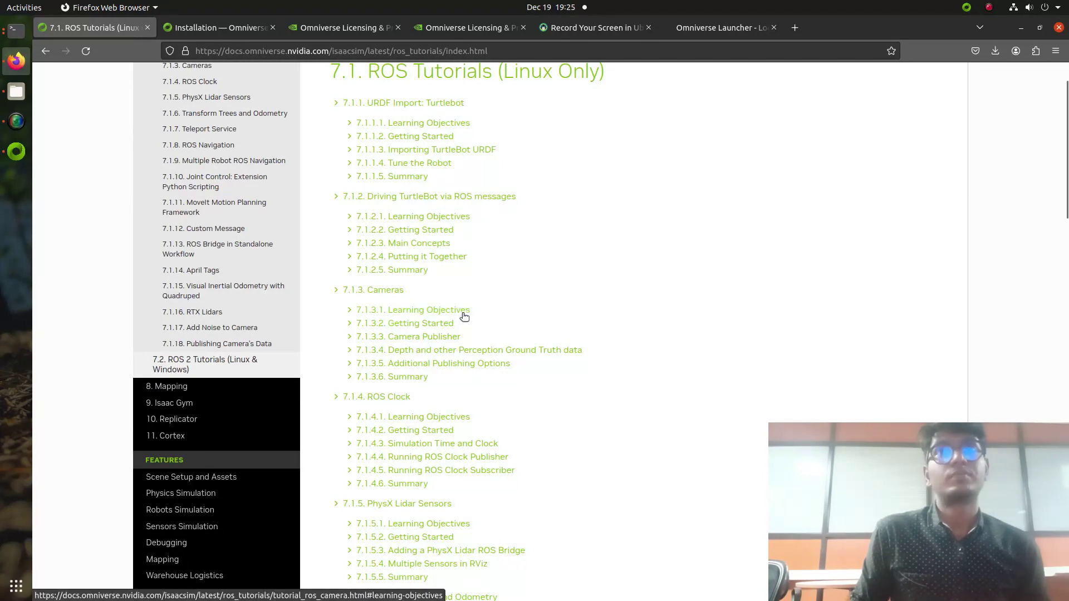
left_click(440, 231)
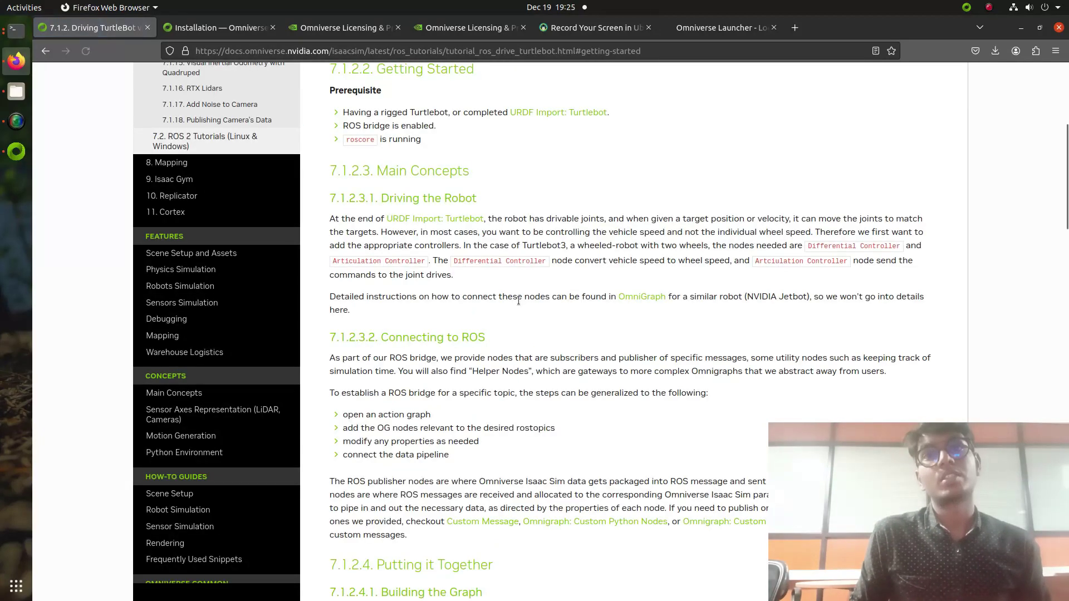
scroll(519, 315, "down", 15)
scroll(519, 316, "up", 5)
left_click(623, 279)
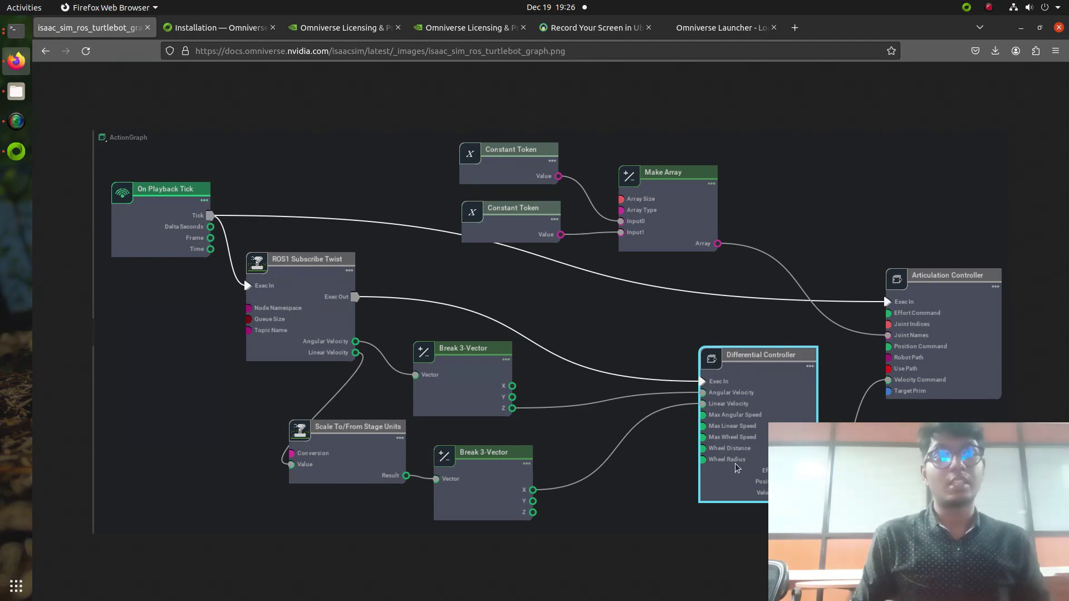
Step: Return to the TurtleBot tutorial and scroll through its Graph Explained and Summary sections
left_click(45, 51)
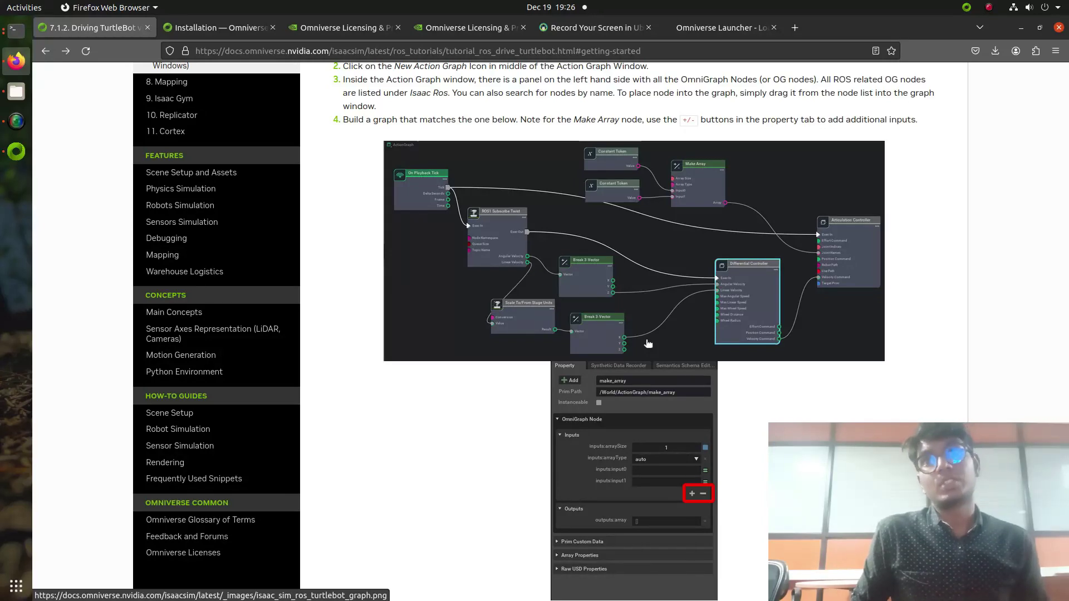
scroll(648, 344, "down", 10)
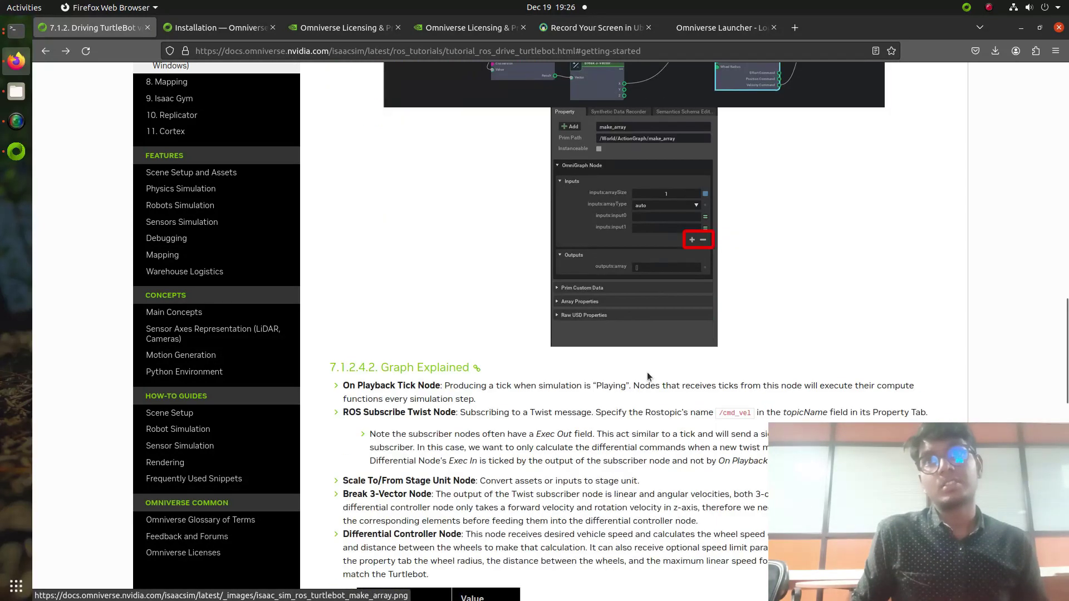
scroll(653, 391, "down", 10)
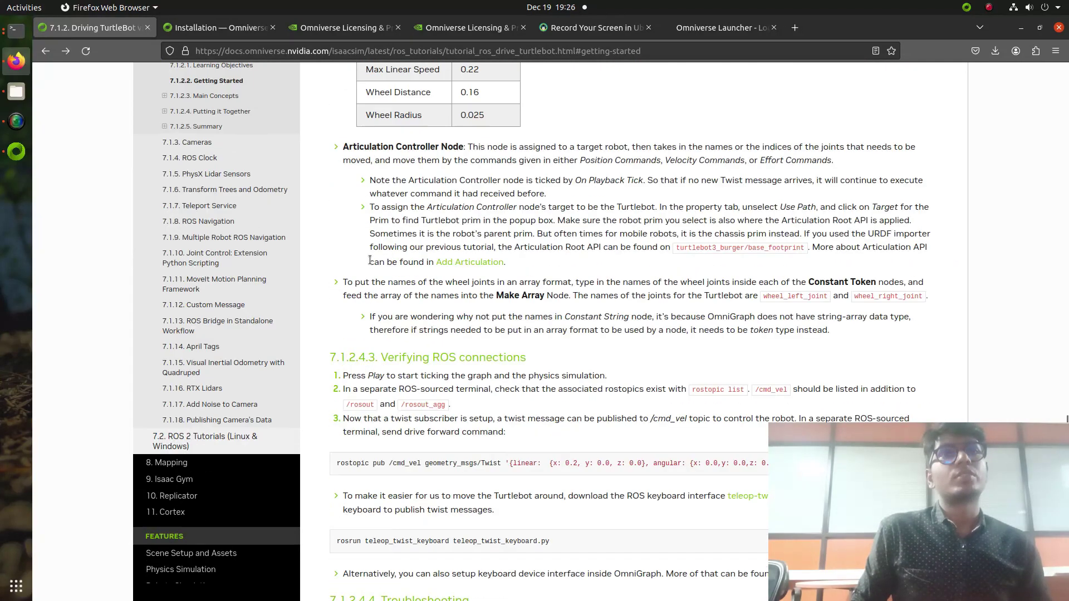
scroll(370, 260, "up", 5)
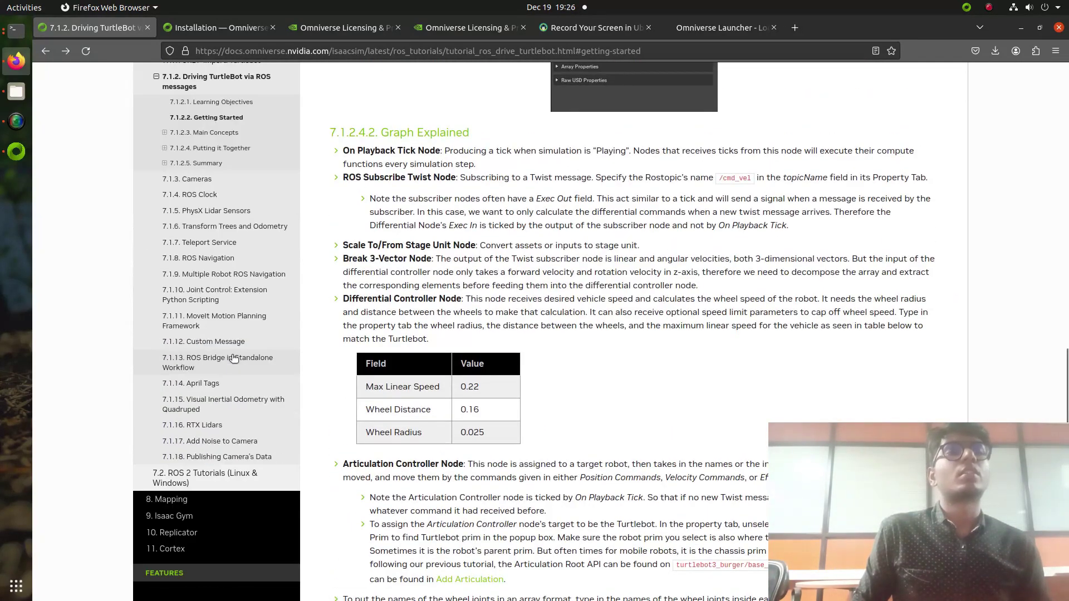
left_click(224, 185)
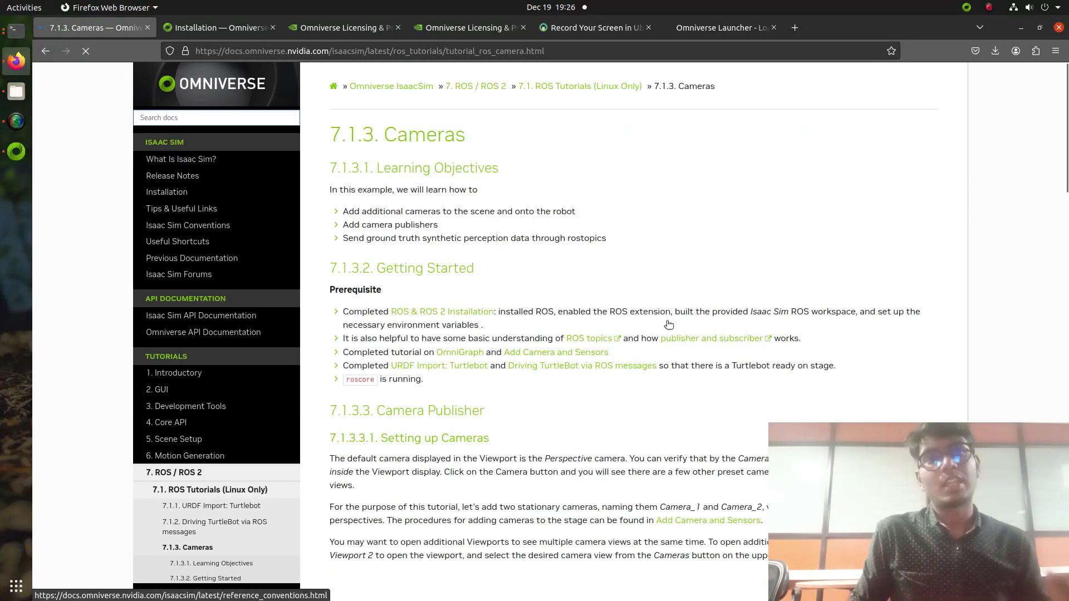
scroll(811, 391, "down", 15)
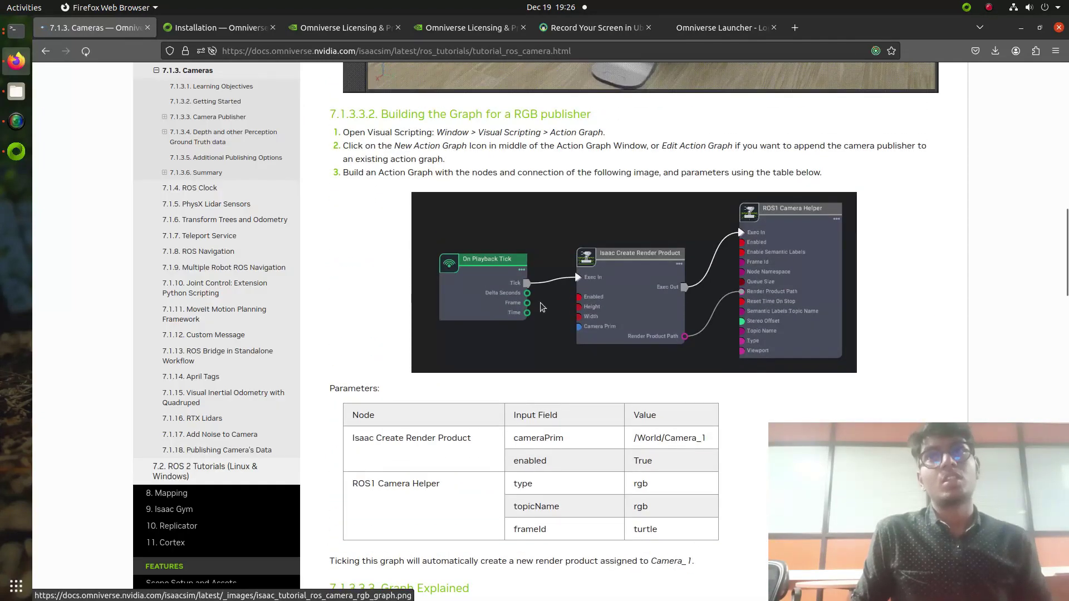
left_click(626, 240)
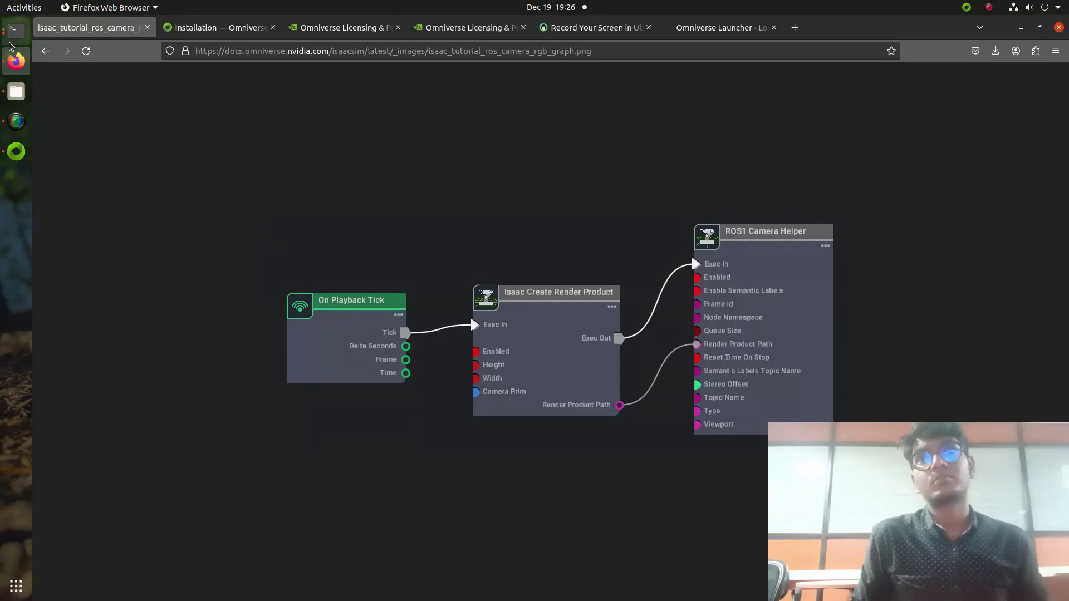
left_click(46, 50)
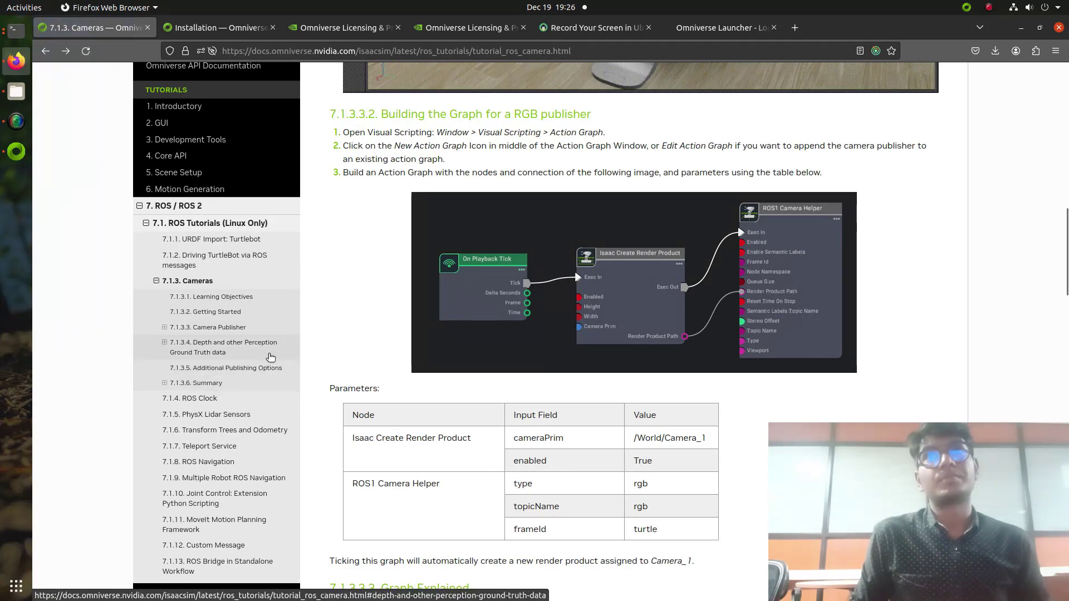
left_click(270, 357)
scroll(634, 223, "down", 12)
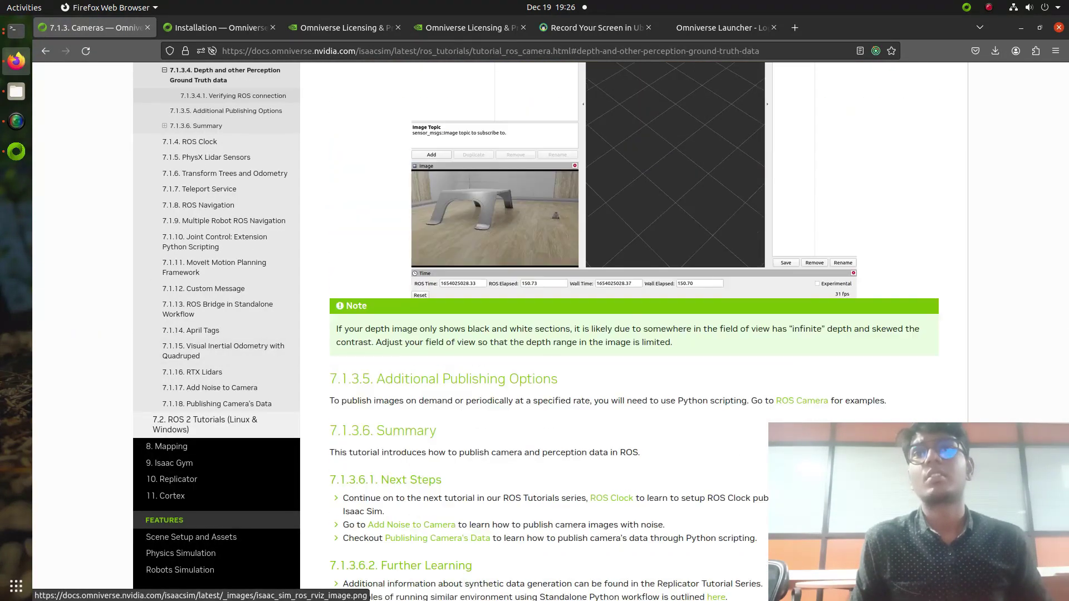
scroll(697, 490, "up", 15)
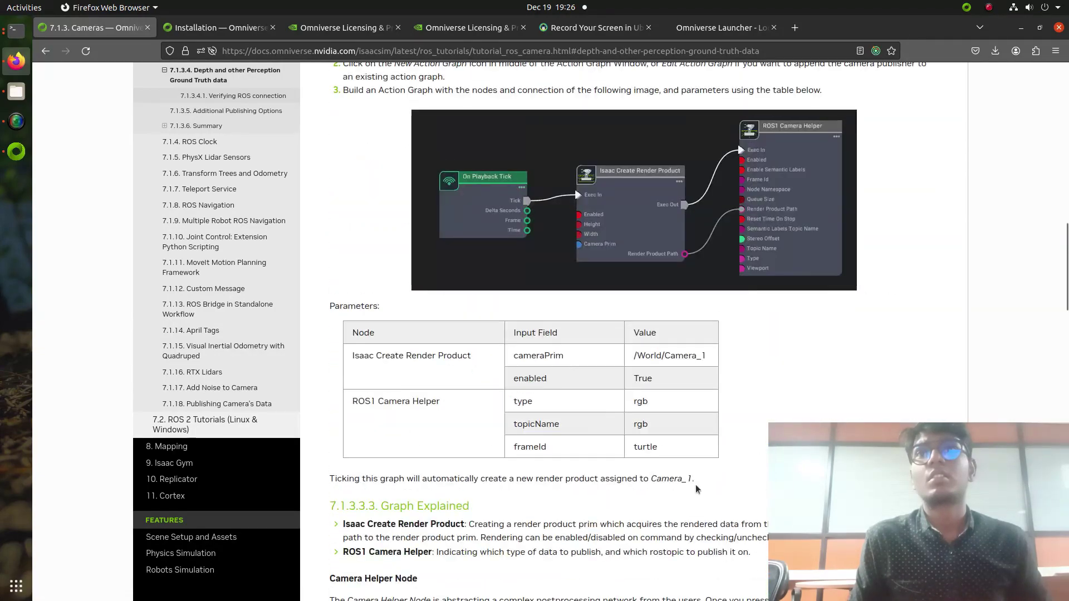
scroll(703, 423, "up", 15)
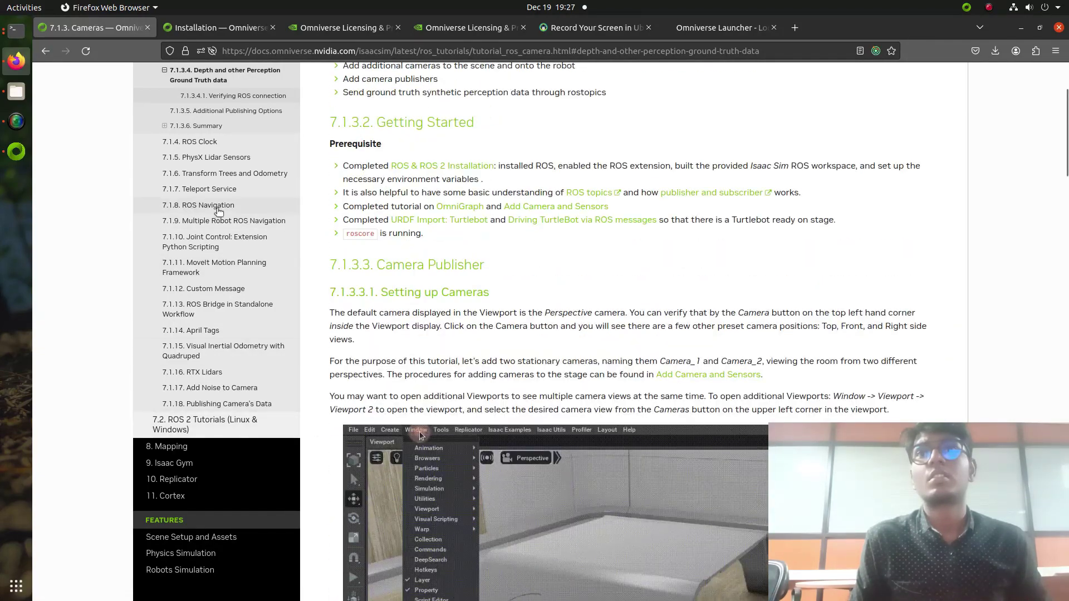
scroll(218, 211, "up", 5)
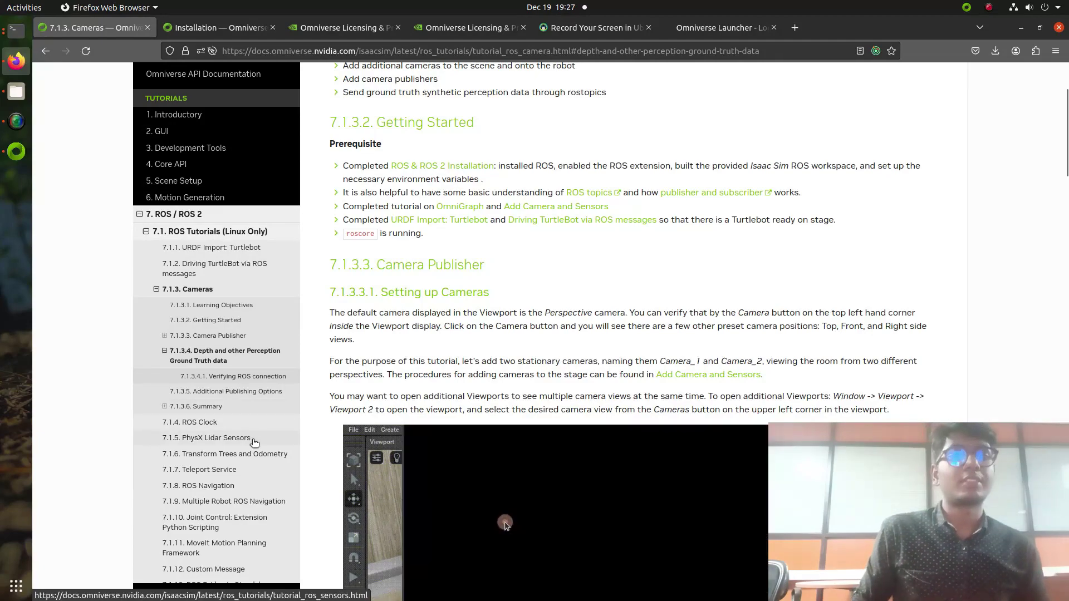
Step: Skim the 7.1.5 PhysX Lidar Sensors tutorial, then return to the launcher's Isaac Sim download
left_click(255, 440)
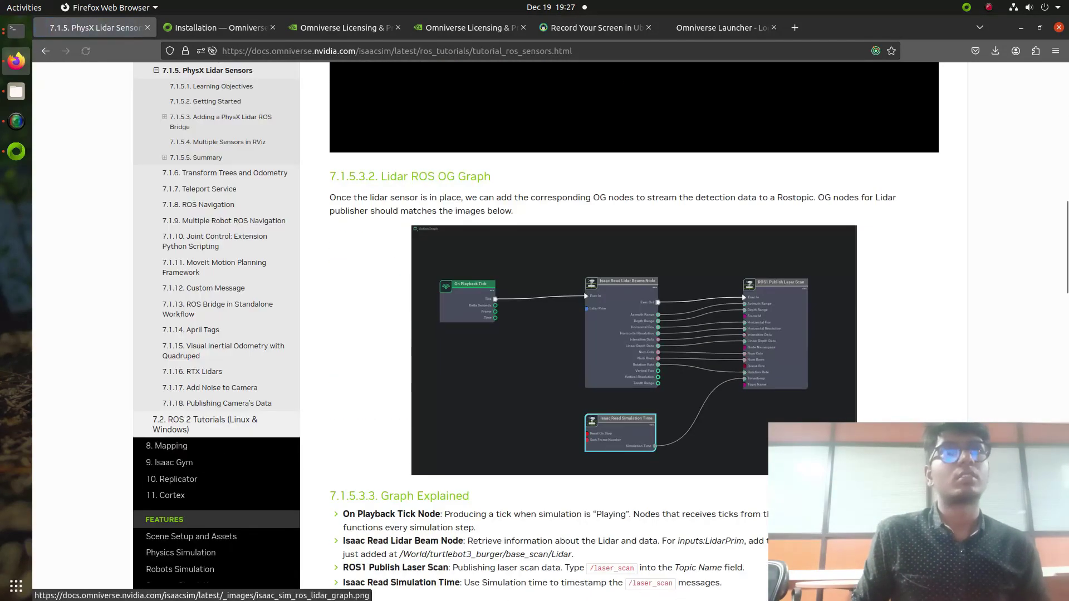
scroll(634, 334, "down", 10)
scroll(634, 335, "down", 10)
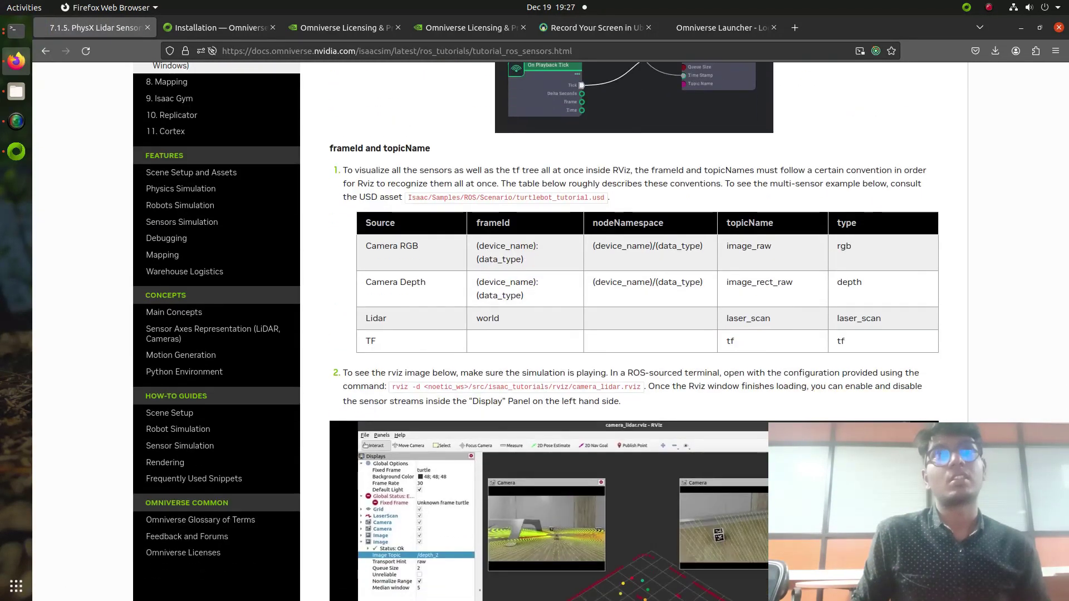
scroll(642, 398, "down", 6)
scroll(643, 398, "up", 20)
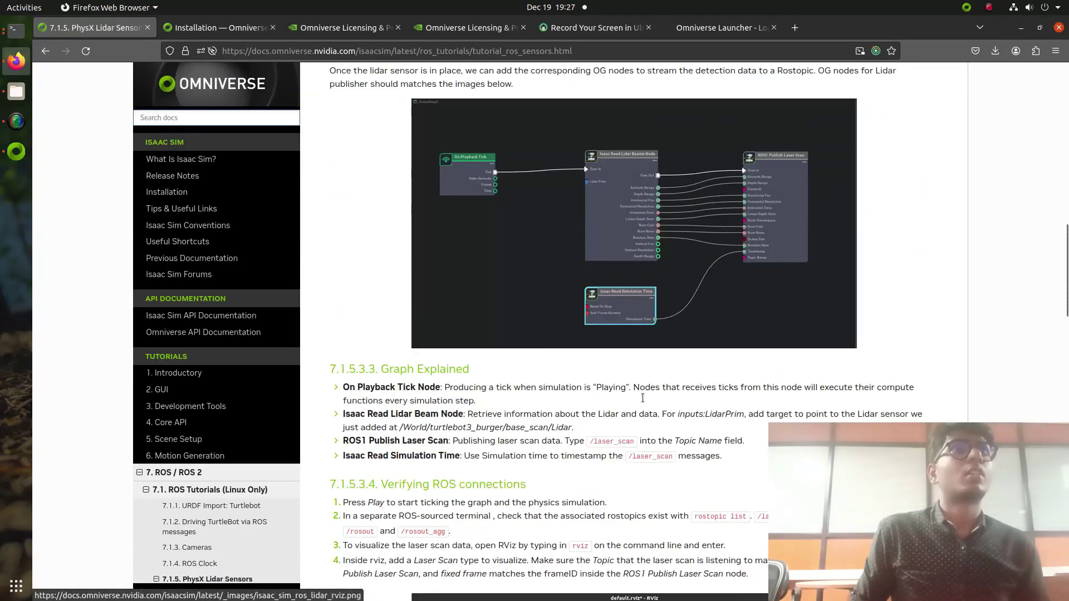
scroll(579, 459, "up", 15)
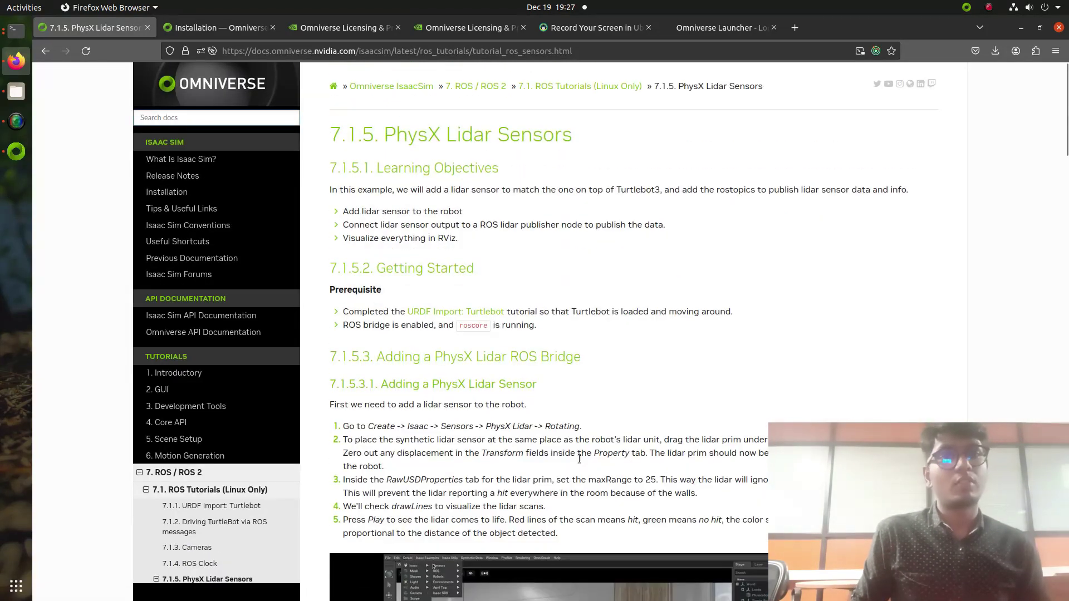
left_click(16, 151)
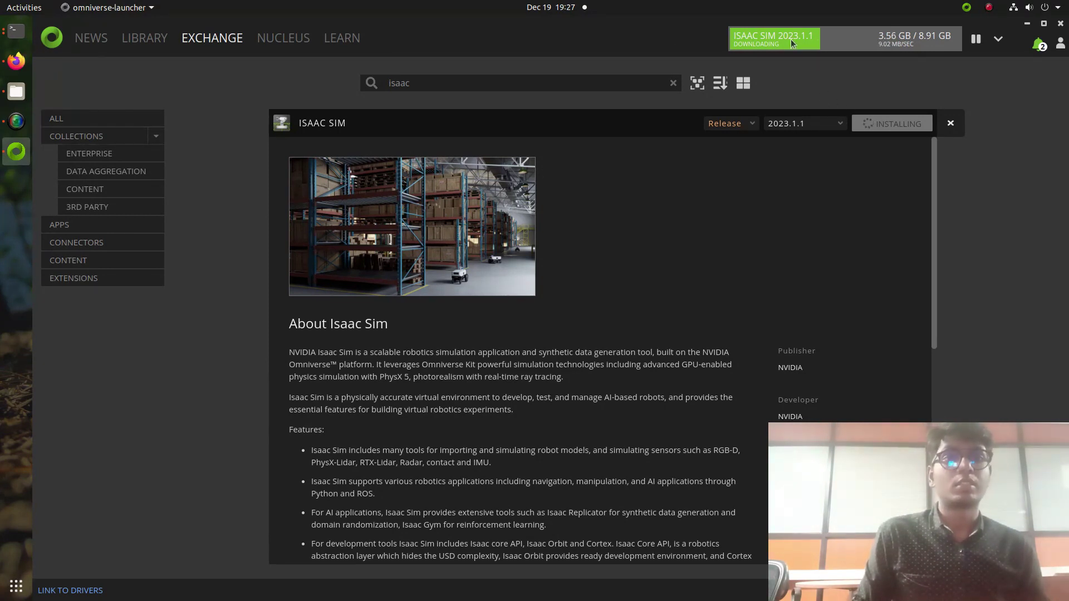
Step: Show the Library's installed Omniverse Cache 2023.1.0 page
left_click(164, 40)
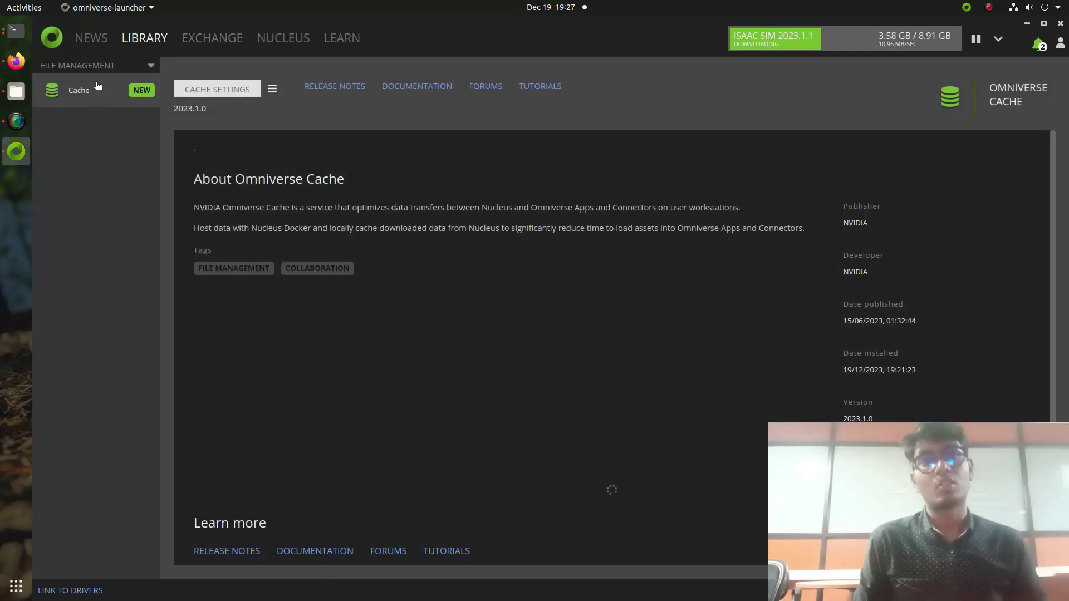